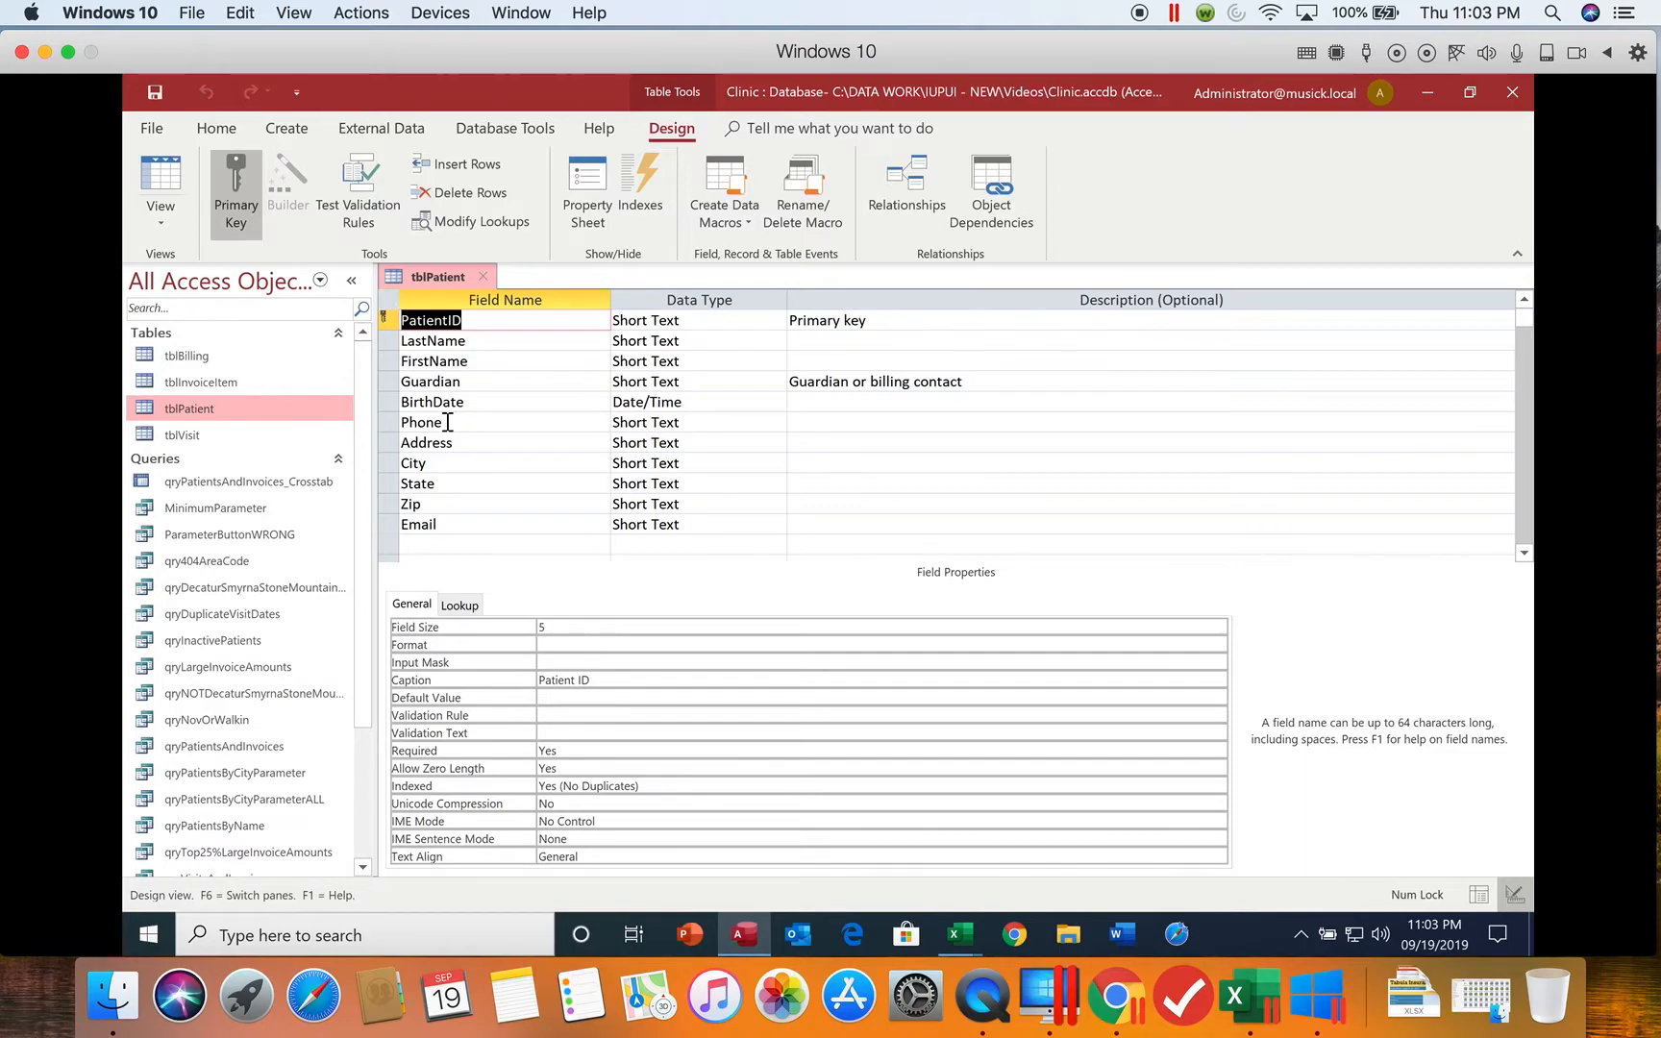
Start the Input Mask Wizard for the Phone field and choose the Phone Number mask.
left_click(446, 422)
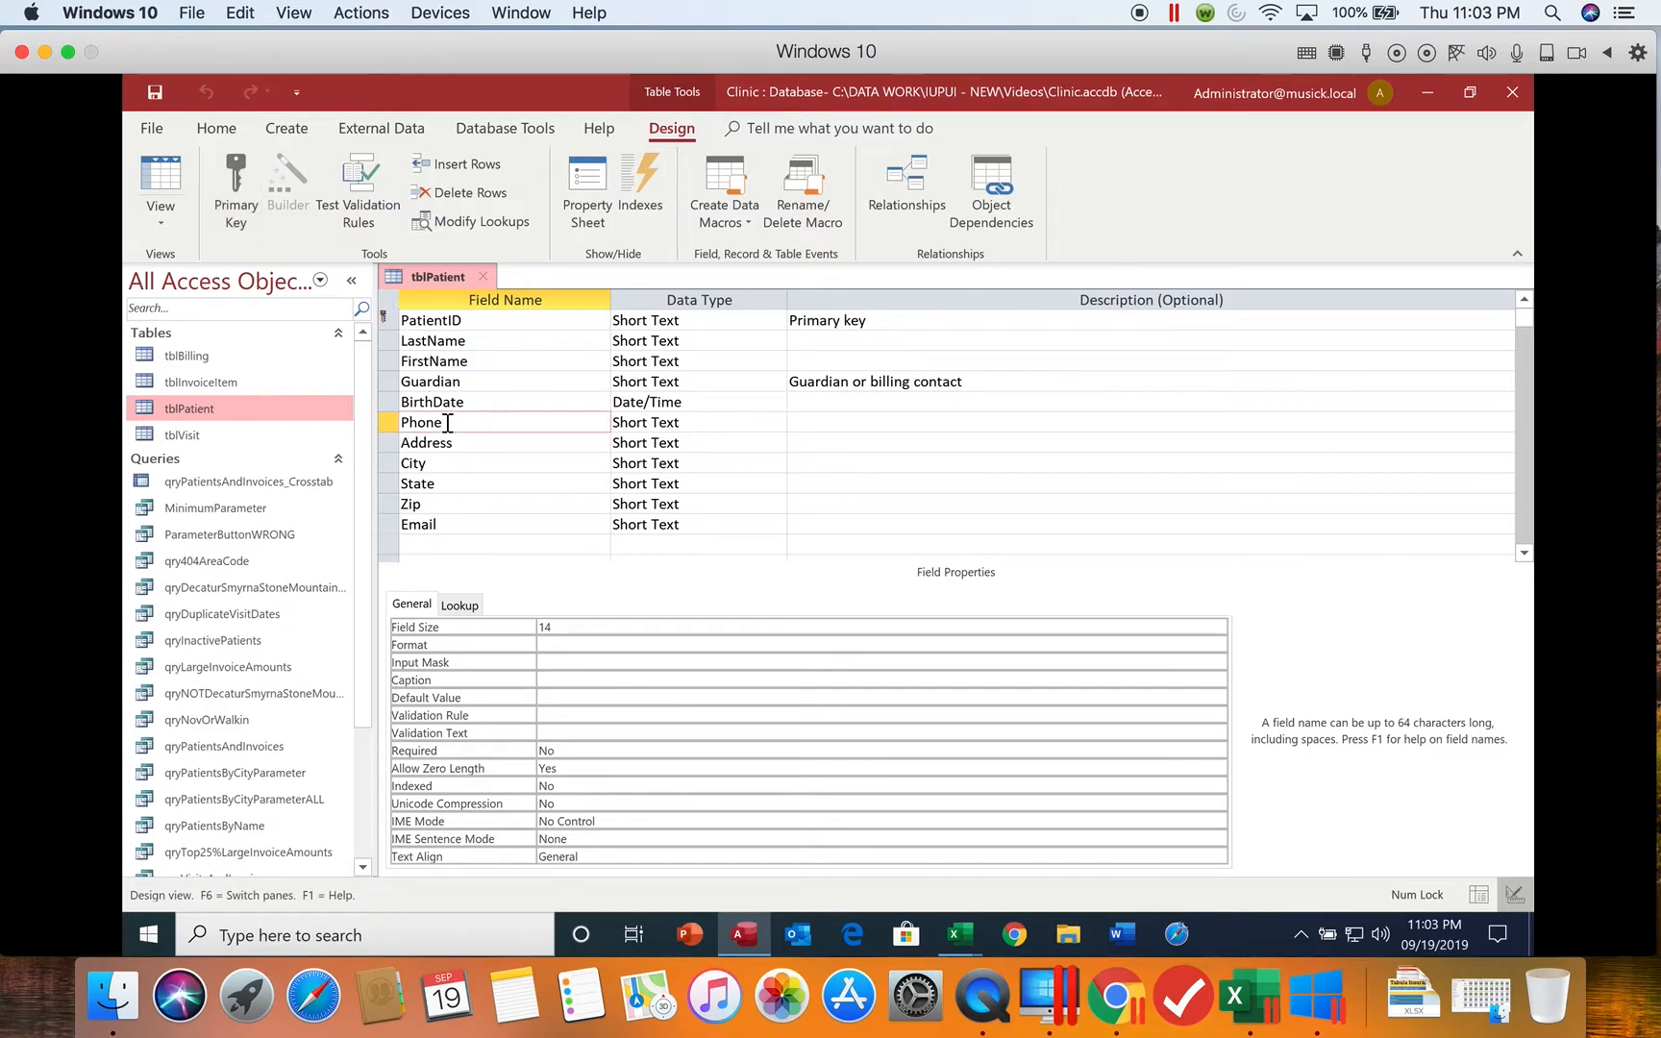
left_click(549, 661)
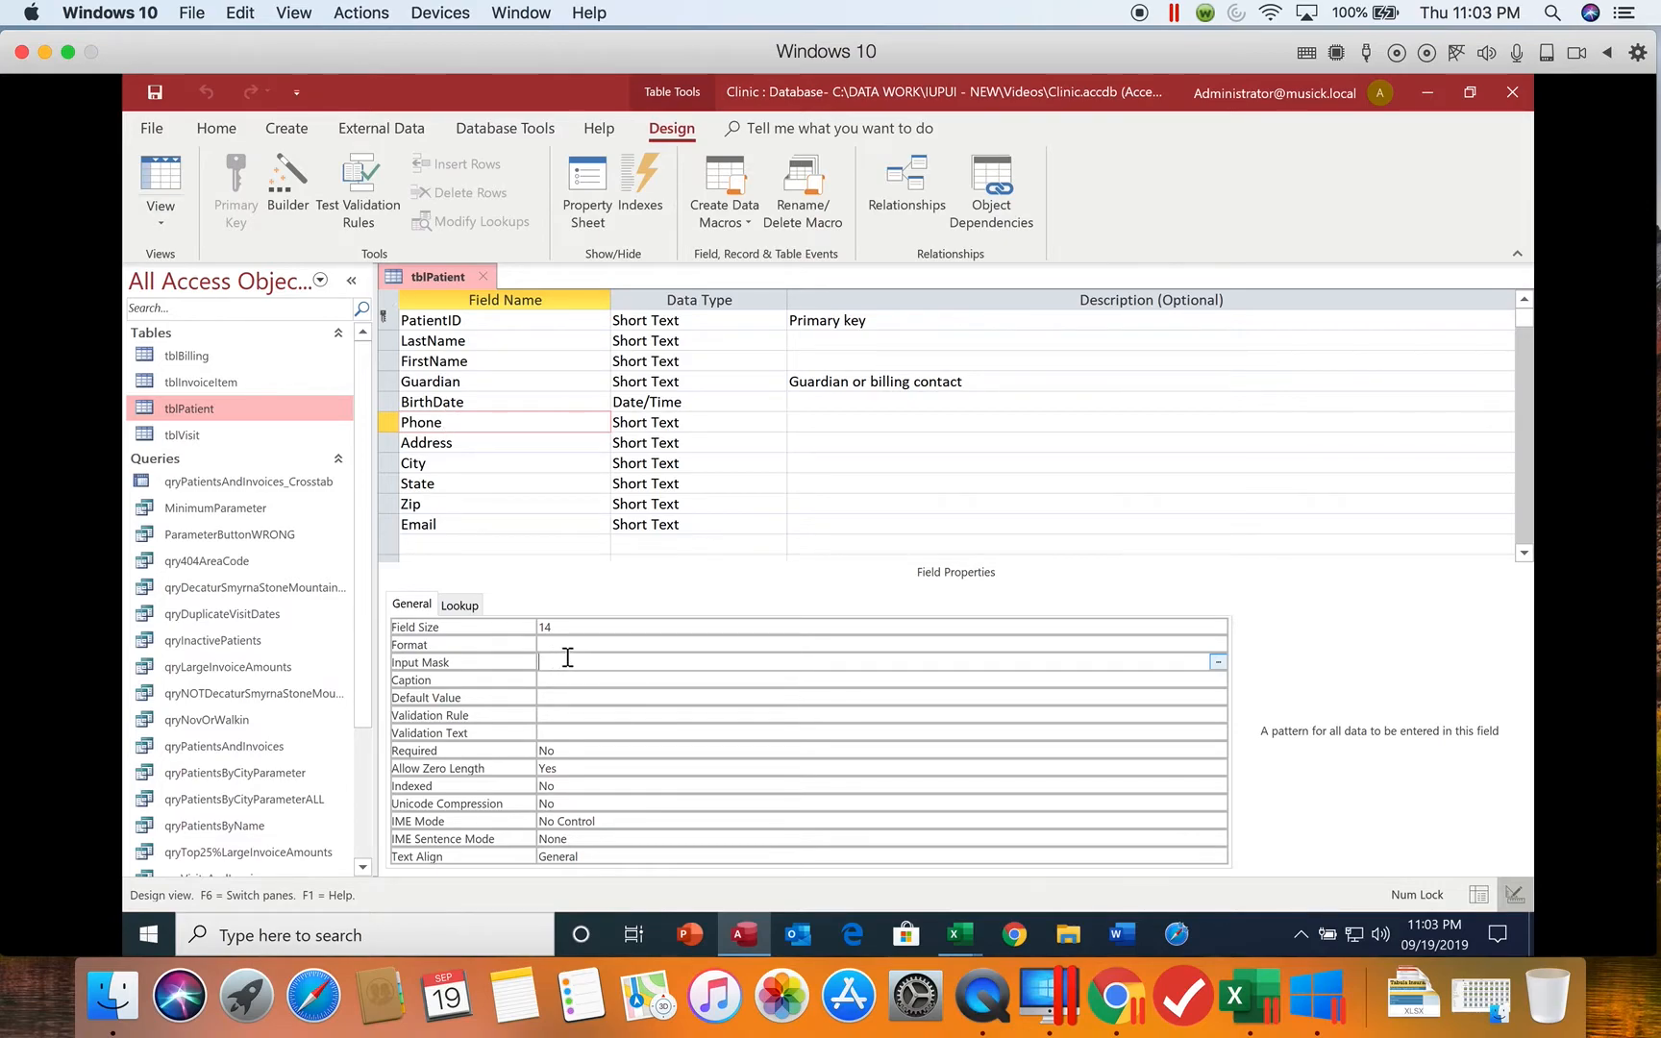
left_click(1219, 662)
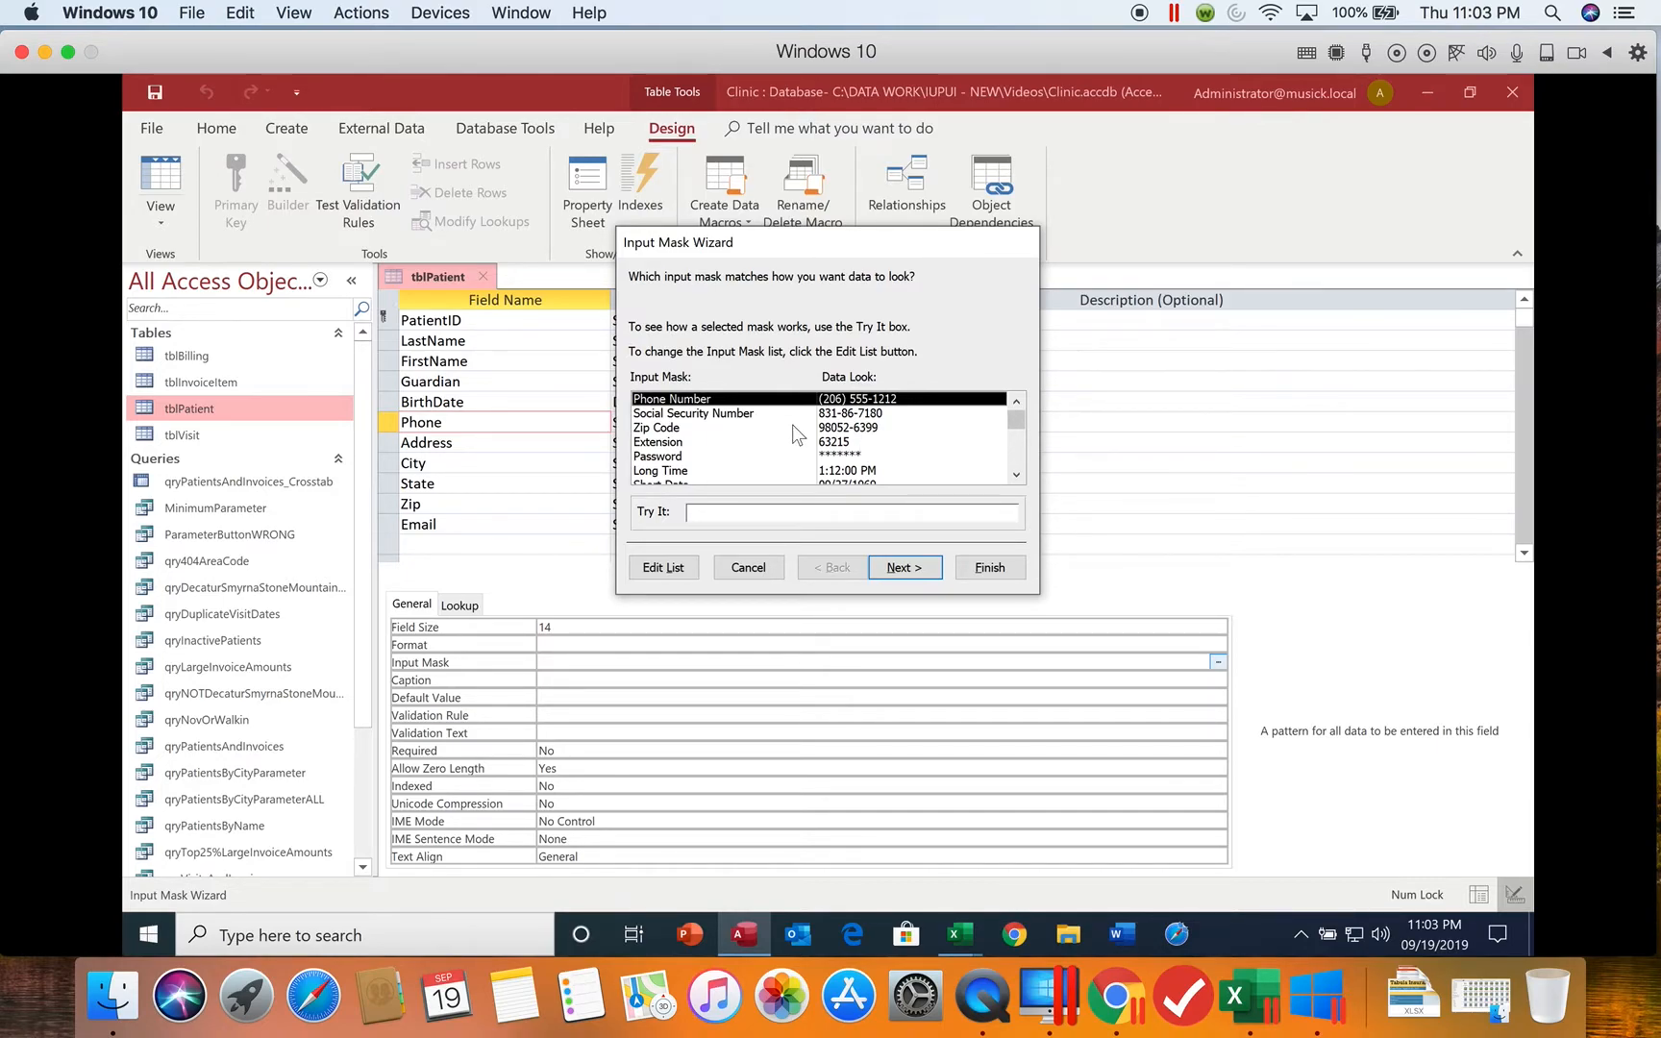
left_click(761, 399)
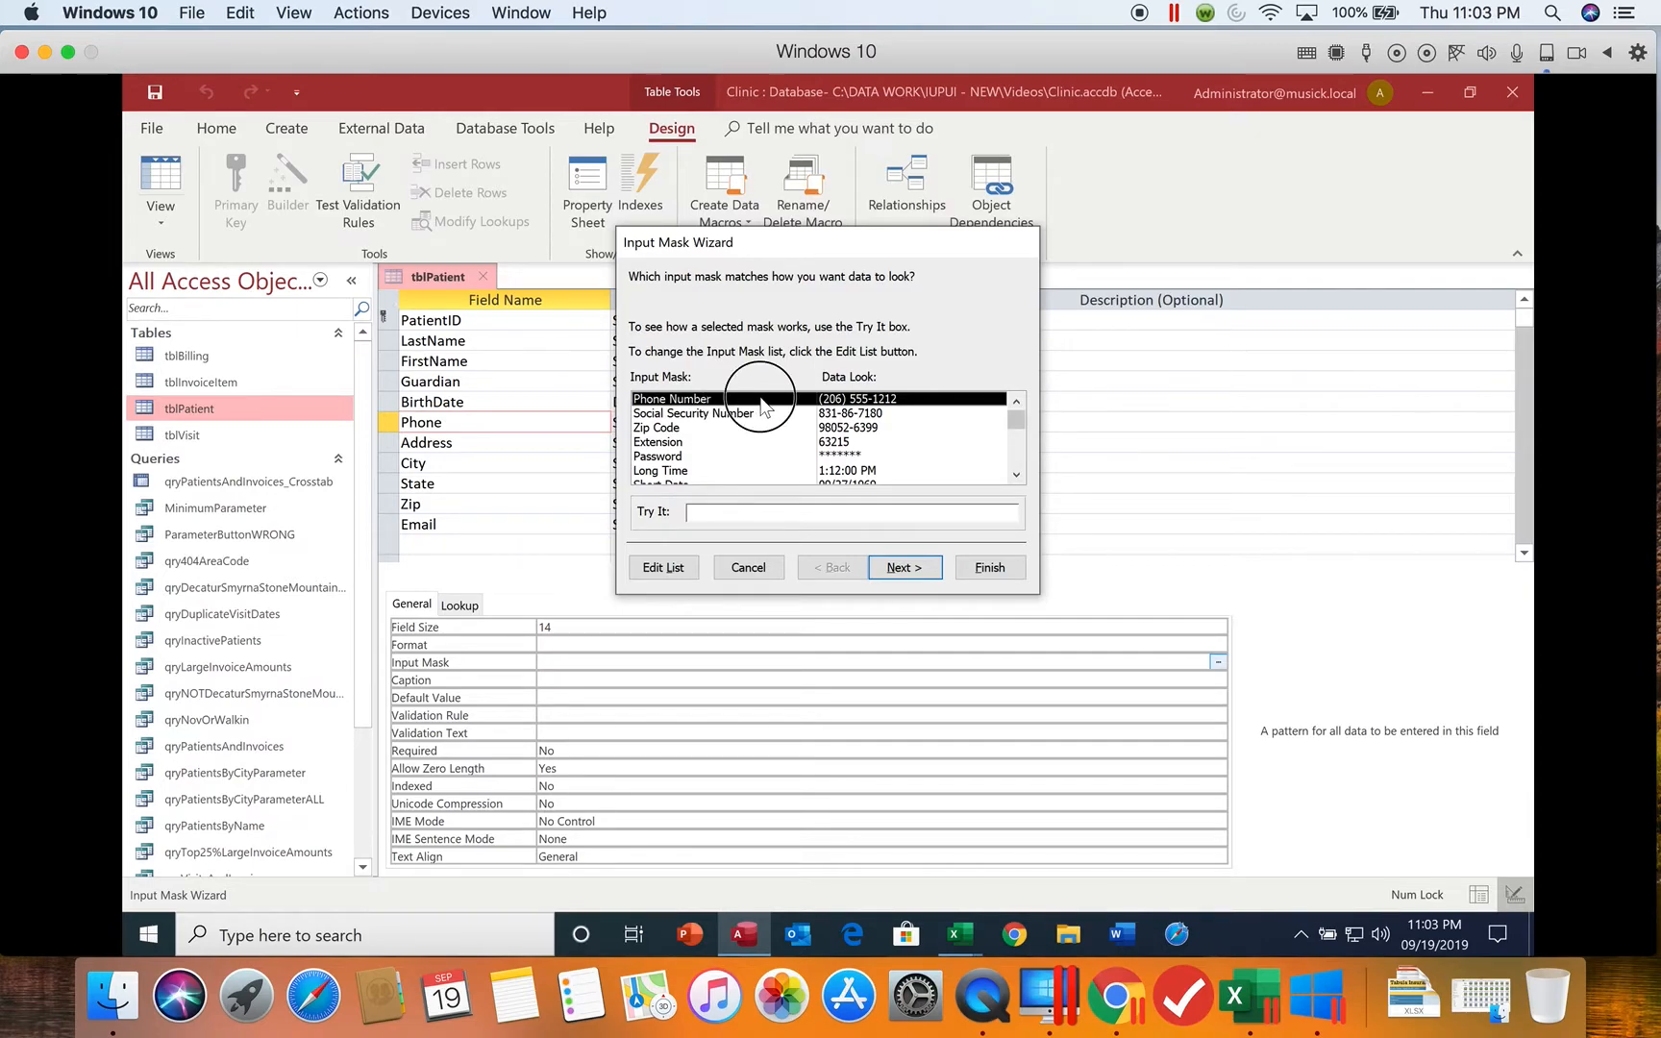
left_click(905, 569)
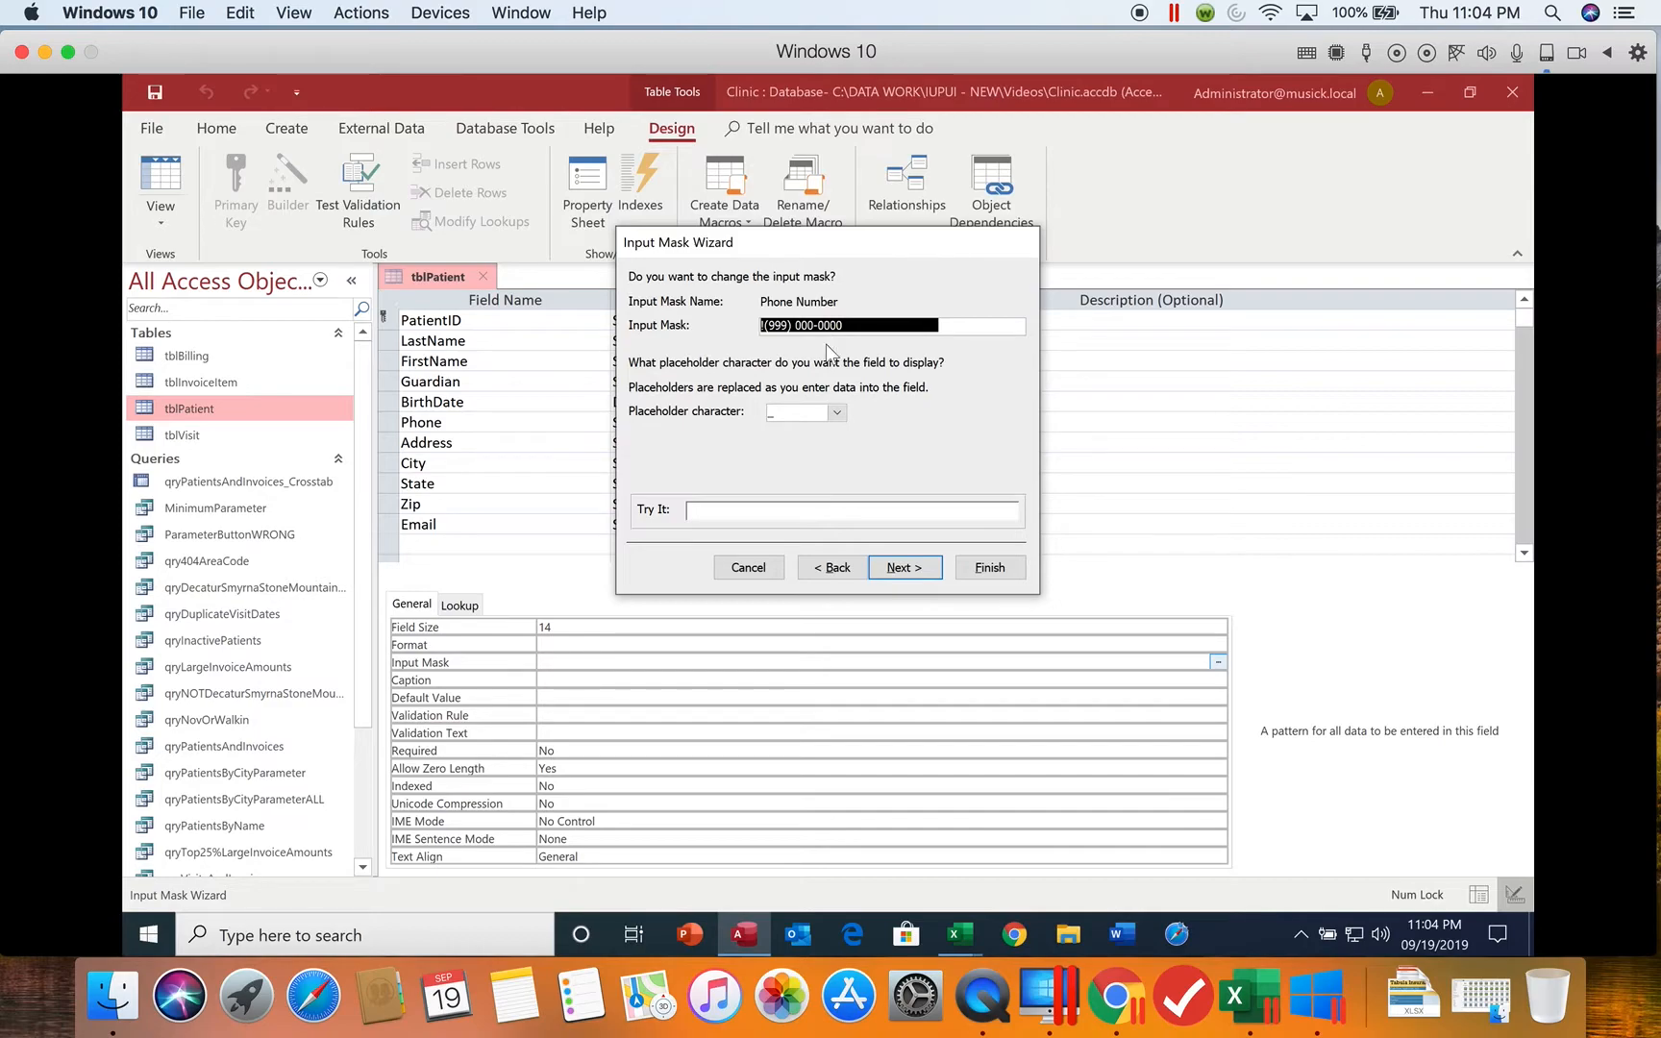
Keep the underscore as placeholder character, store the data without the mask symbols, and finish the wizard.
left_click(837, 413)
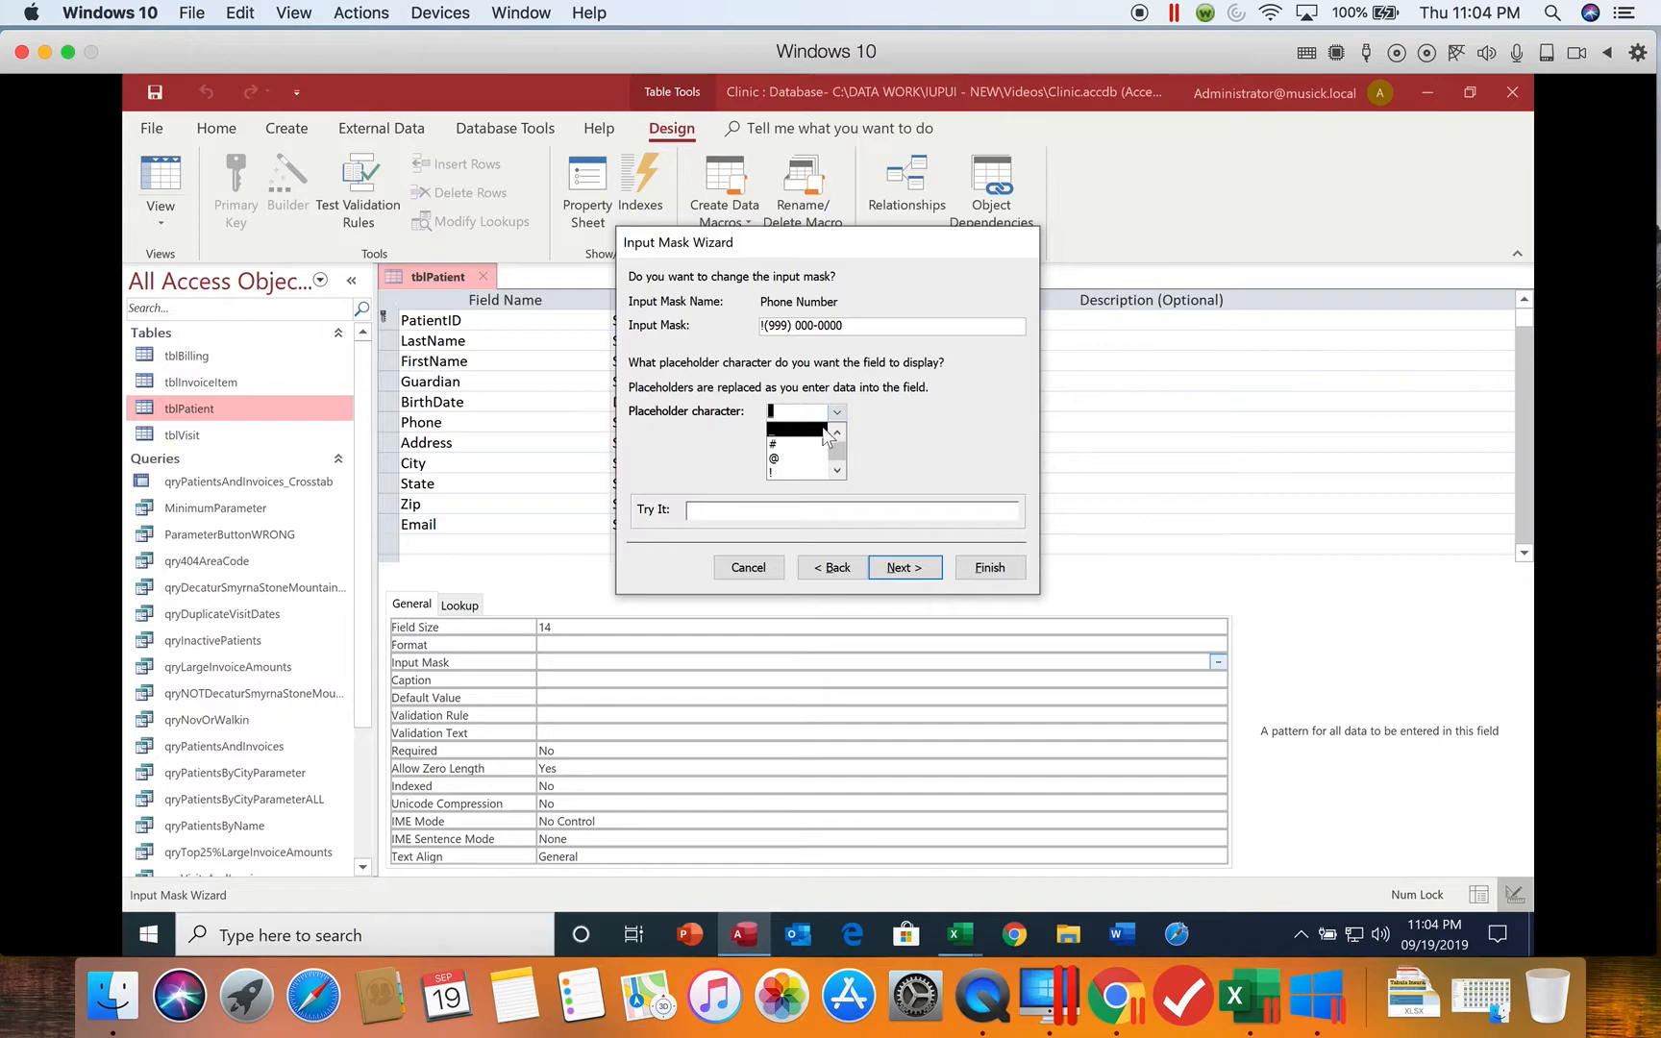
left_click(809, 432)
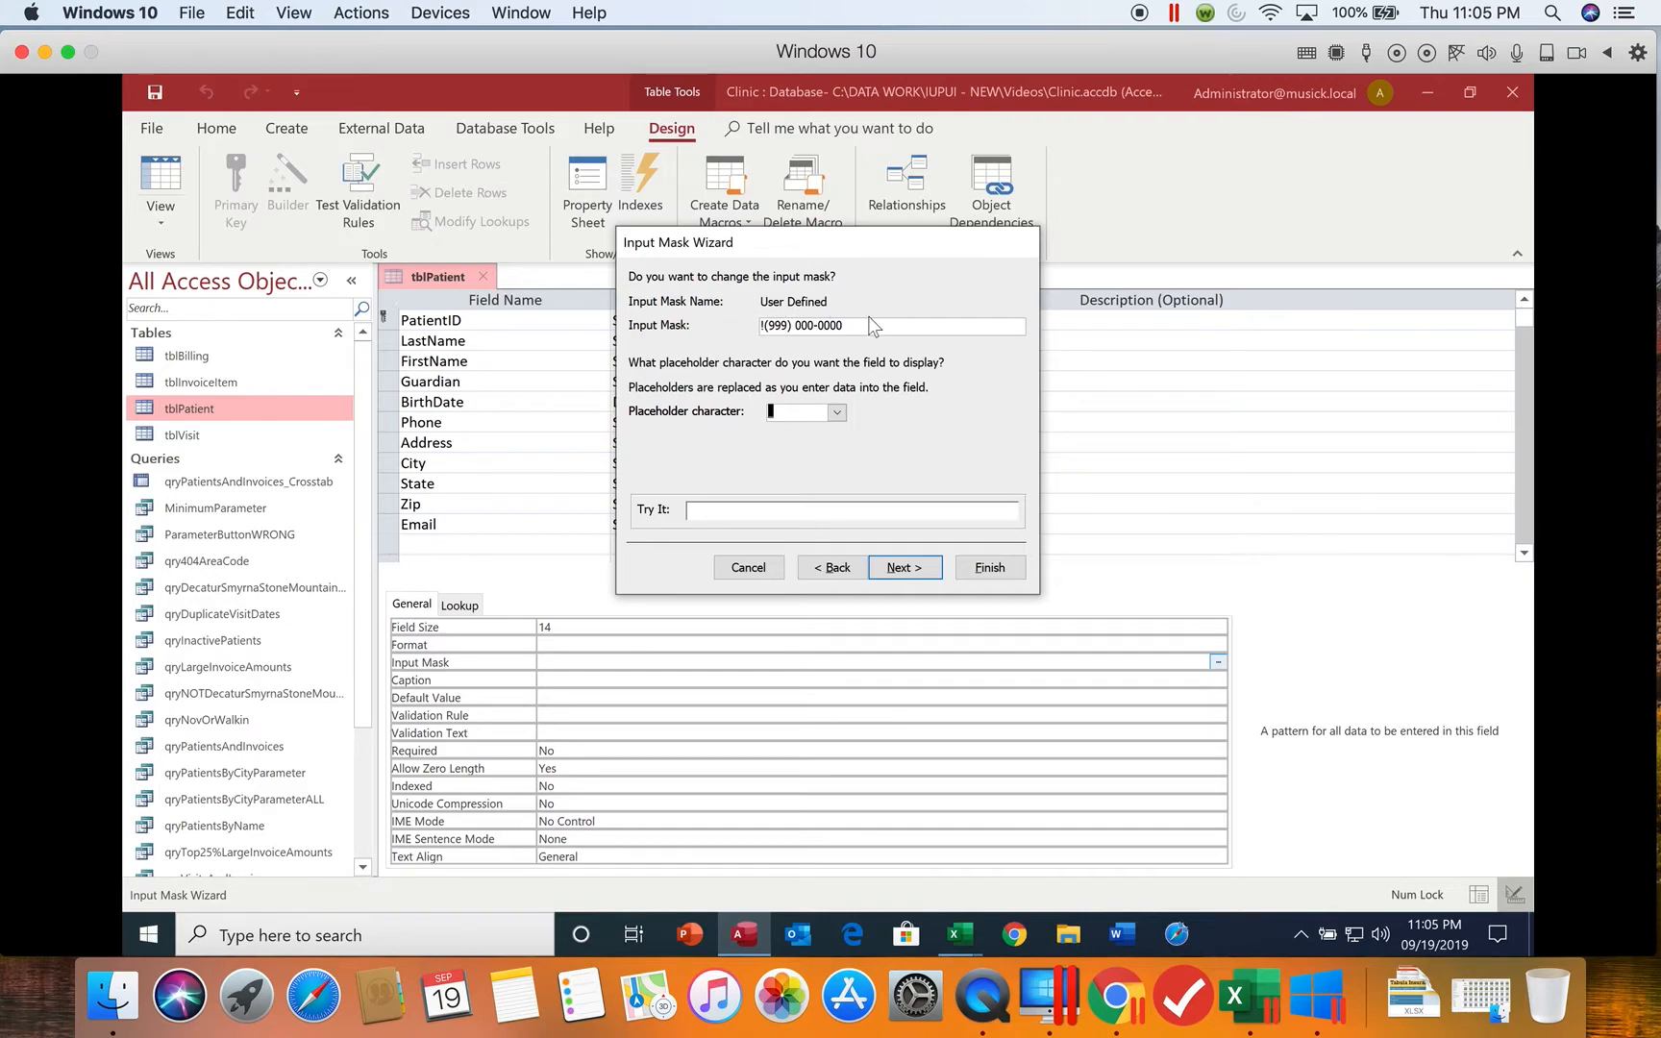
left_click(837, 411)
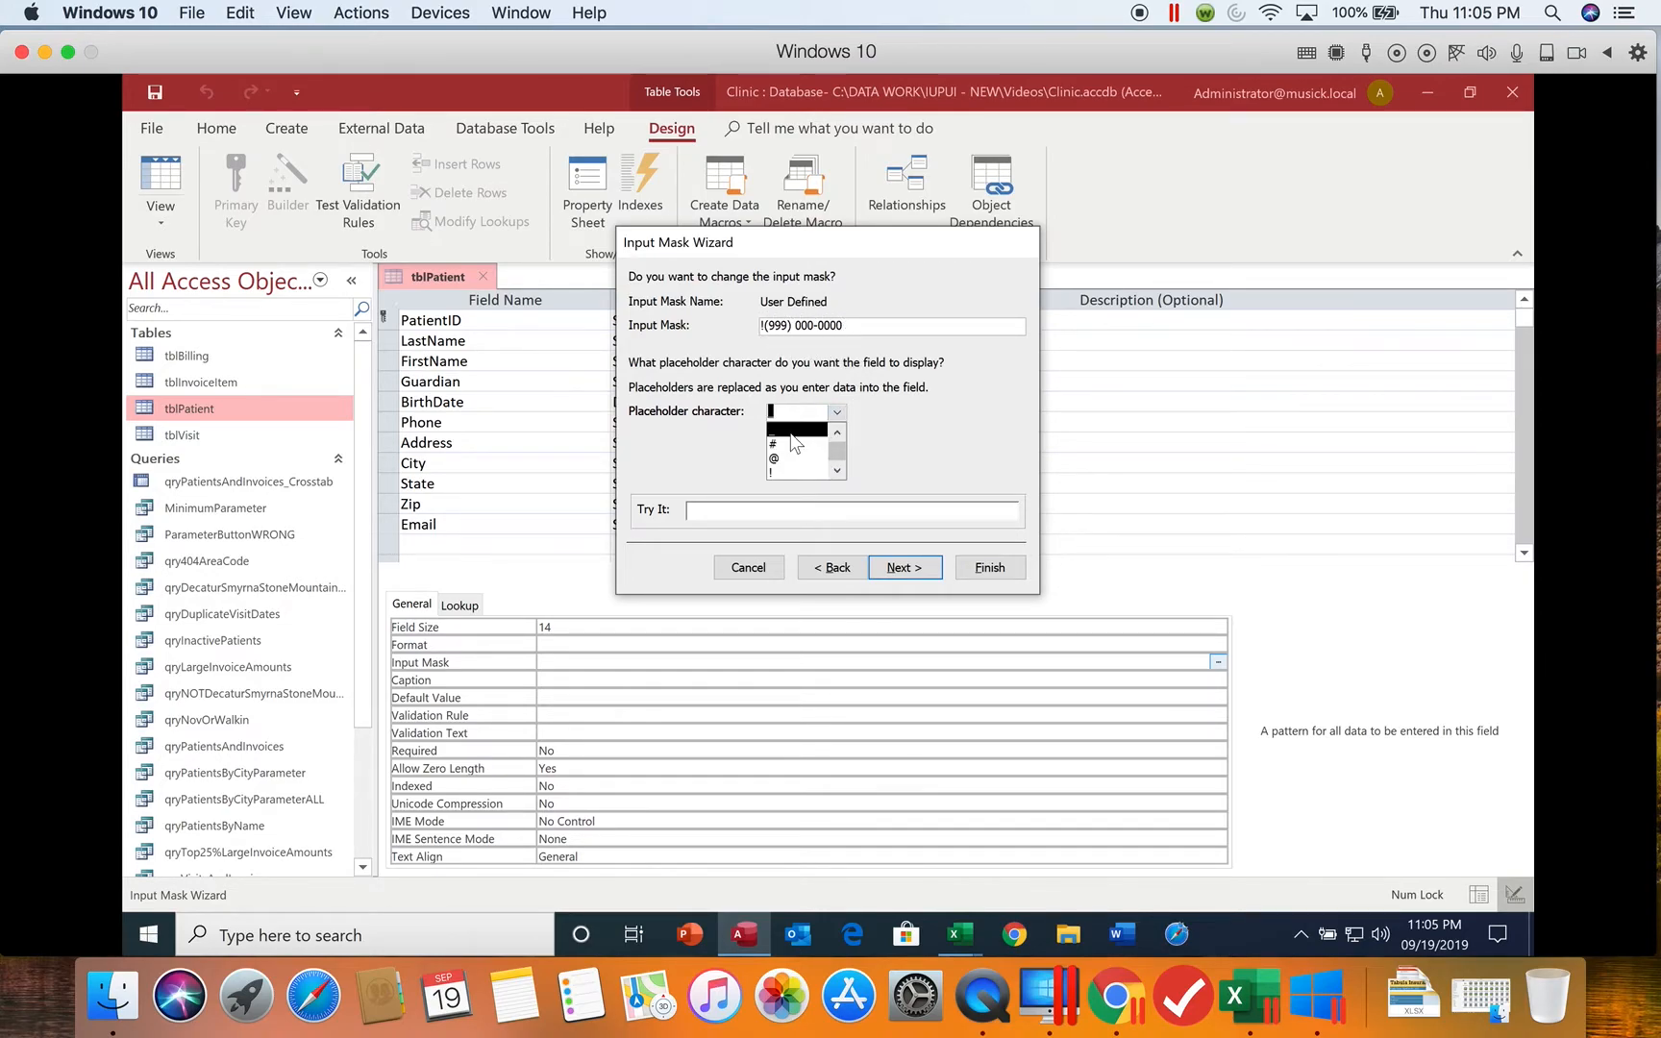
left_click(807, 434)
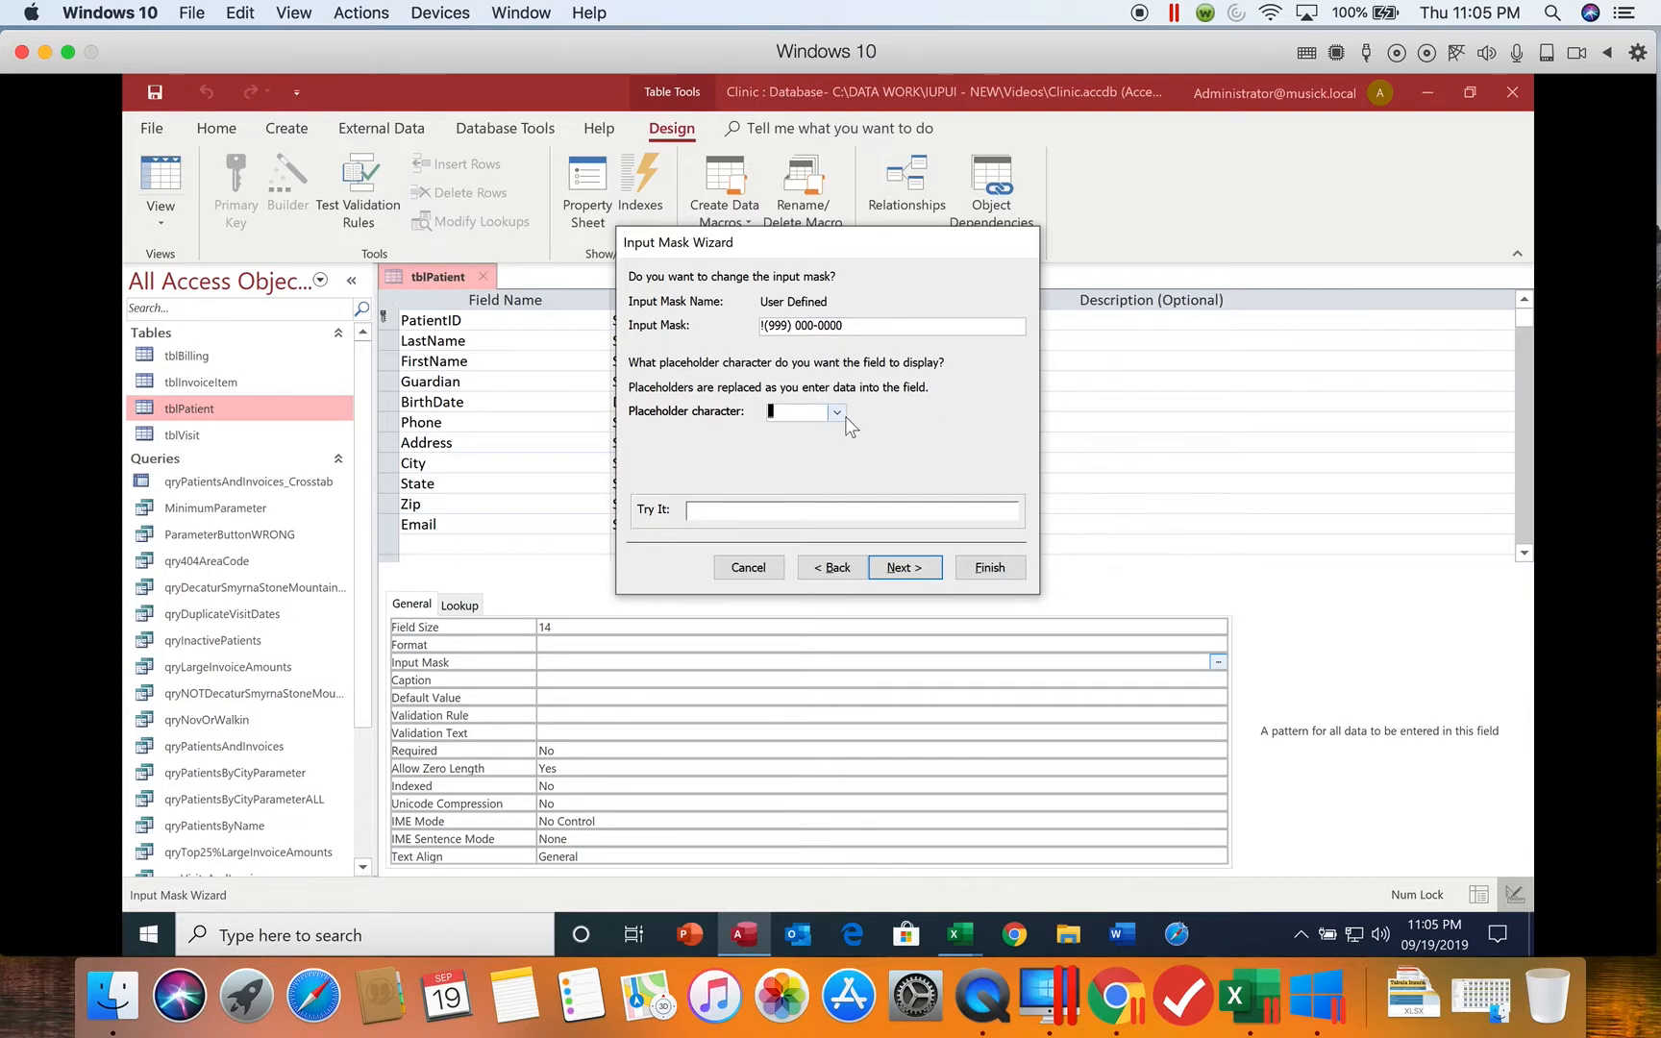
left_click(896, 568)
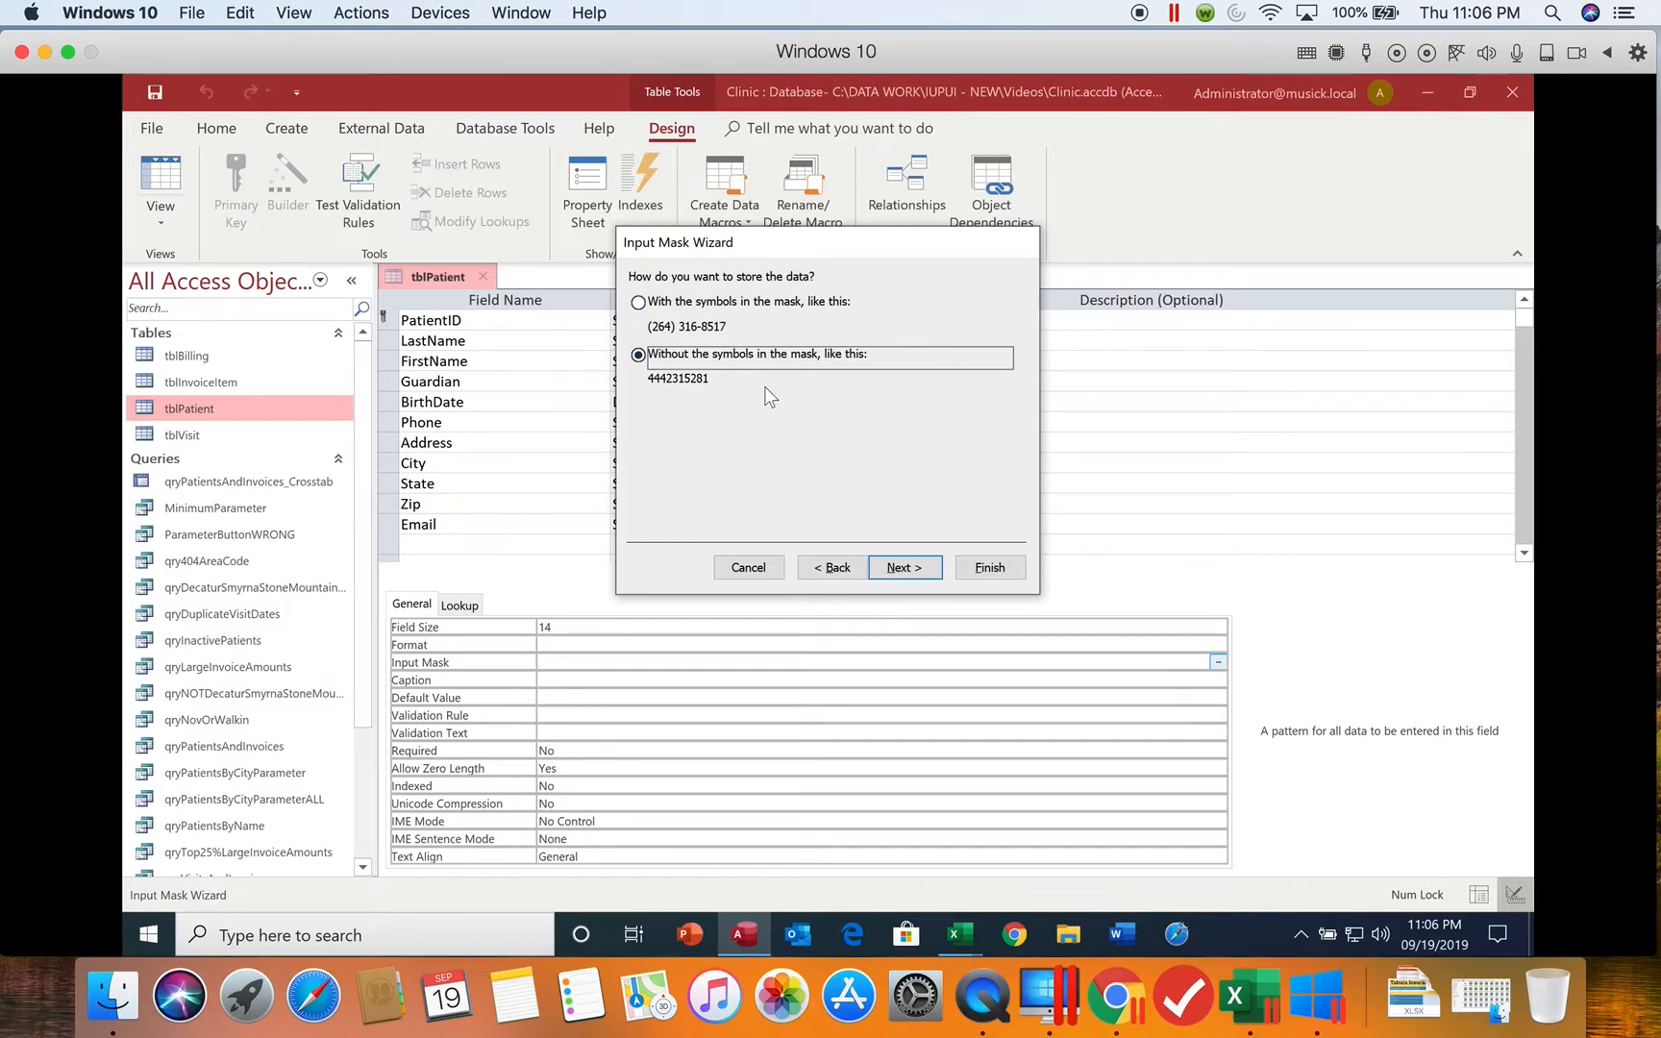
left_click(915, 570)
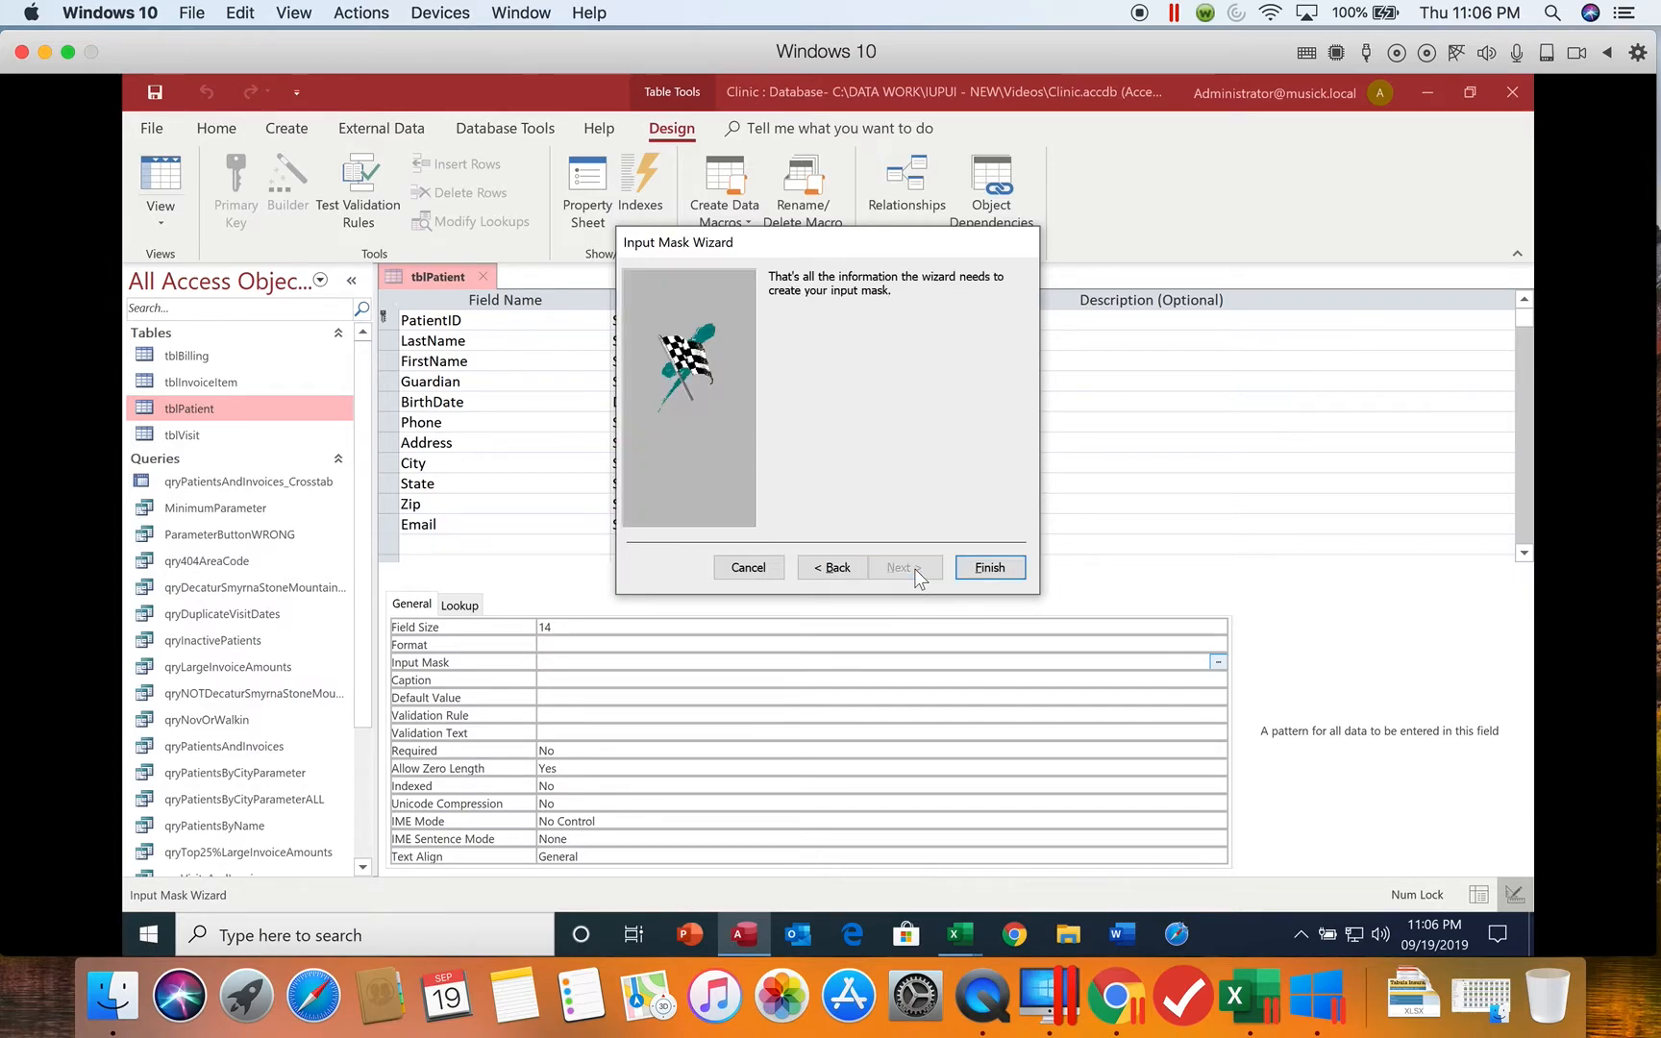
left_click(991, 568)
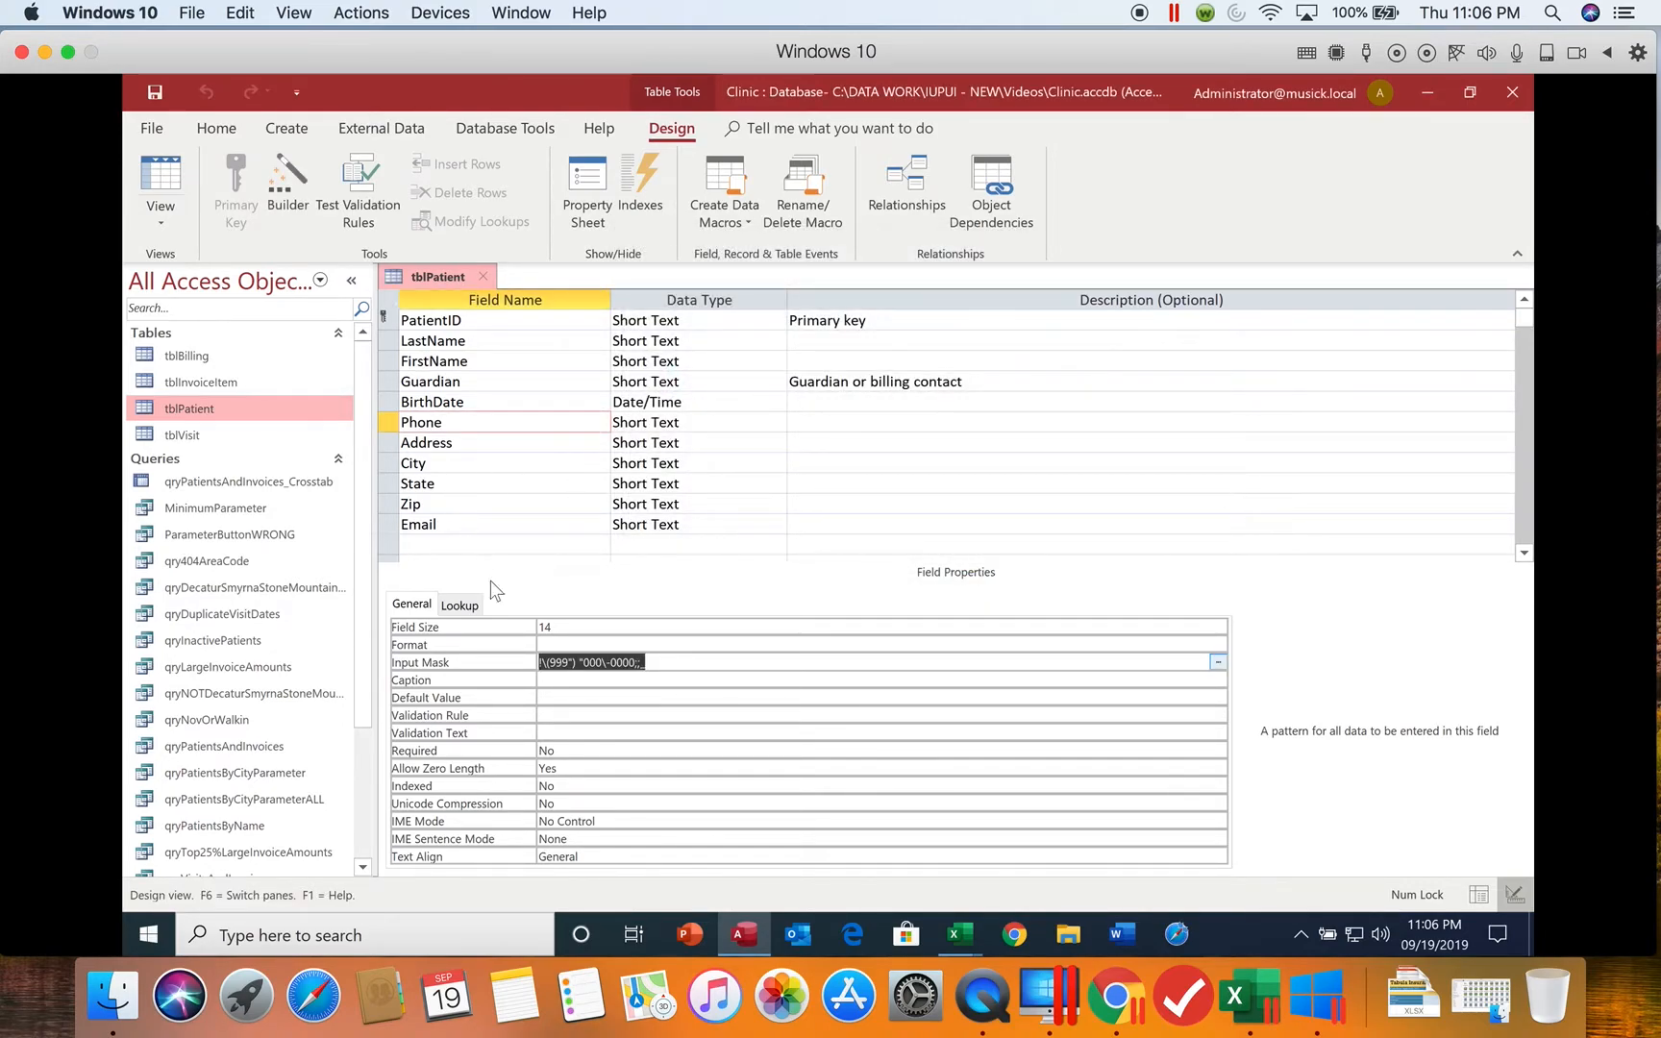
Delete and re-enter the underscore placeholder at the end of the Phone field's input mask.
left_click(698, 662)
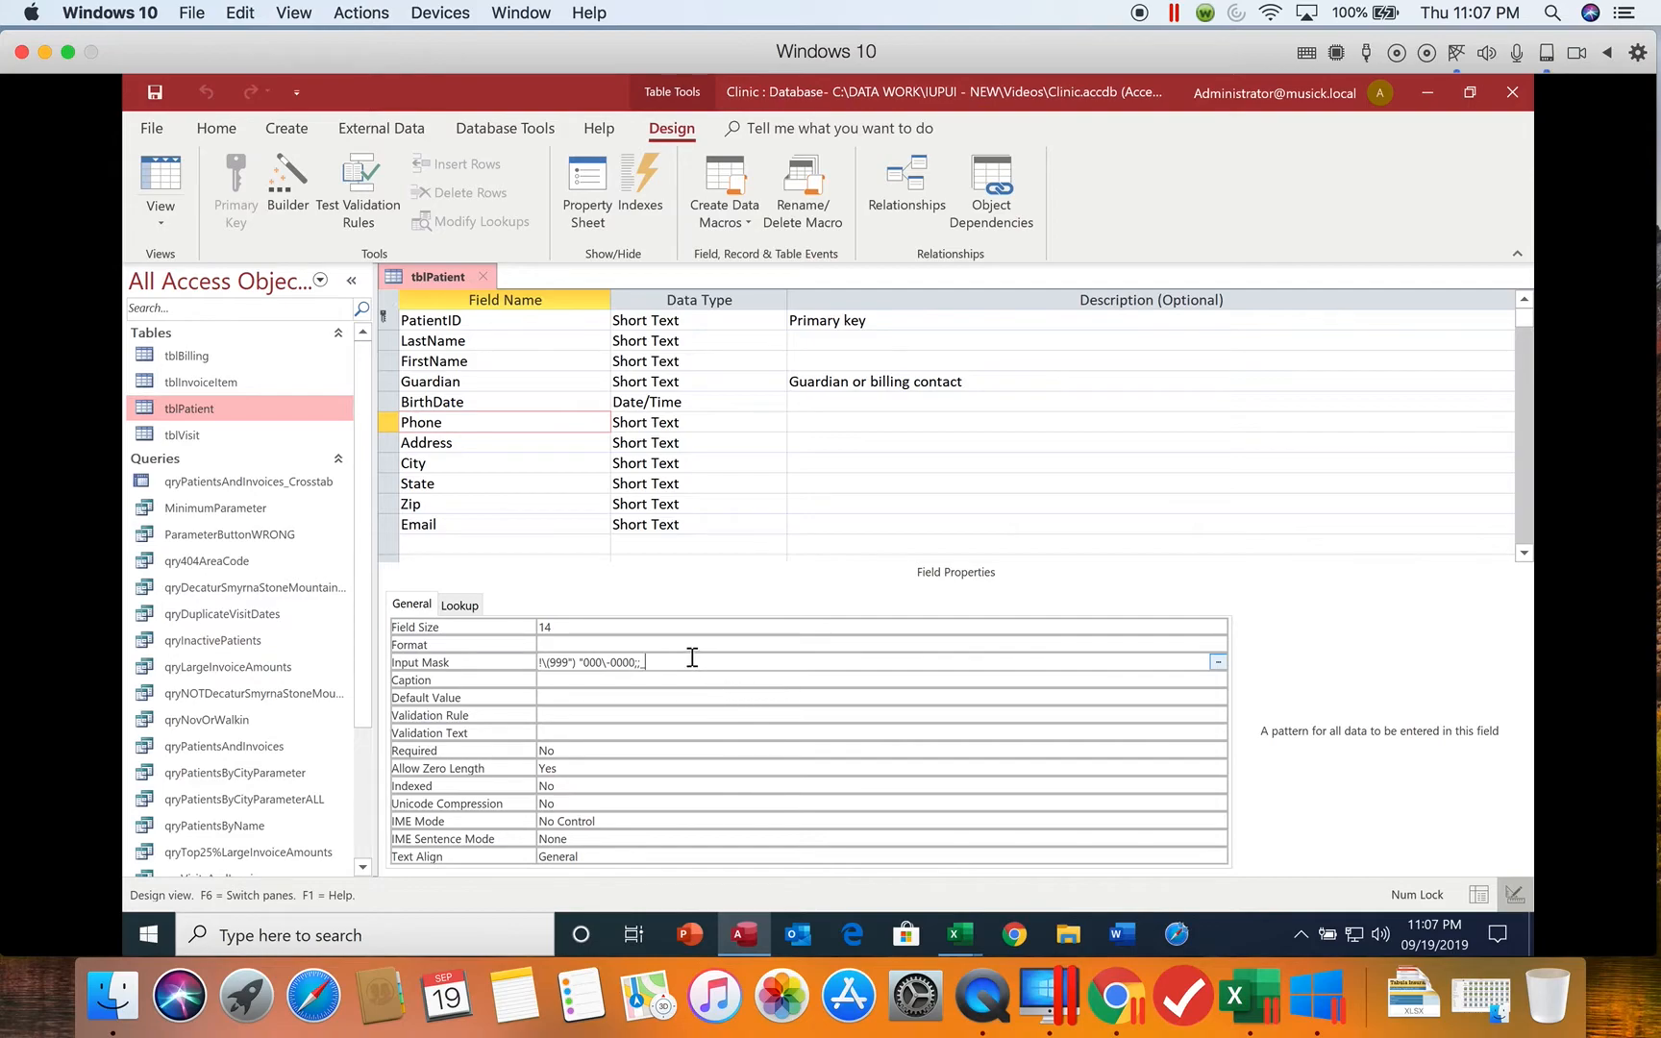
key("BackSpace")
type("_")
key("Left")
key("Left")
left_click(680, 670)
Save tblPatient, switch it to Datasheet View, and widen the Phone column to fit its contents.
left_click(169, 215)
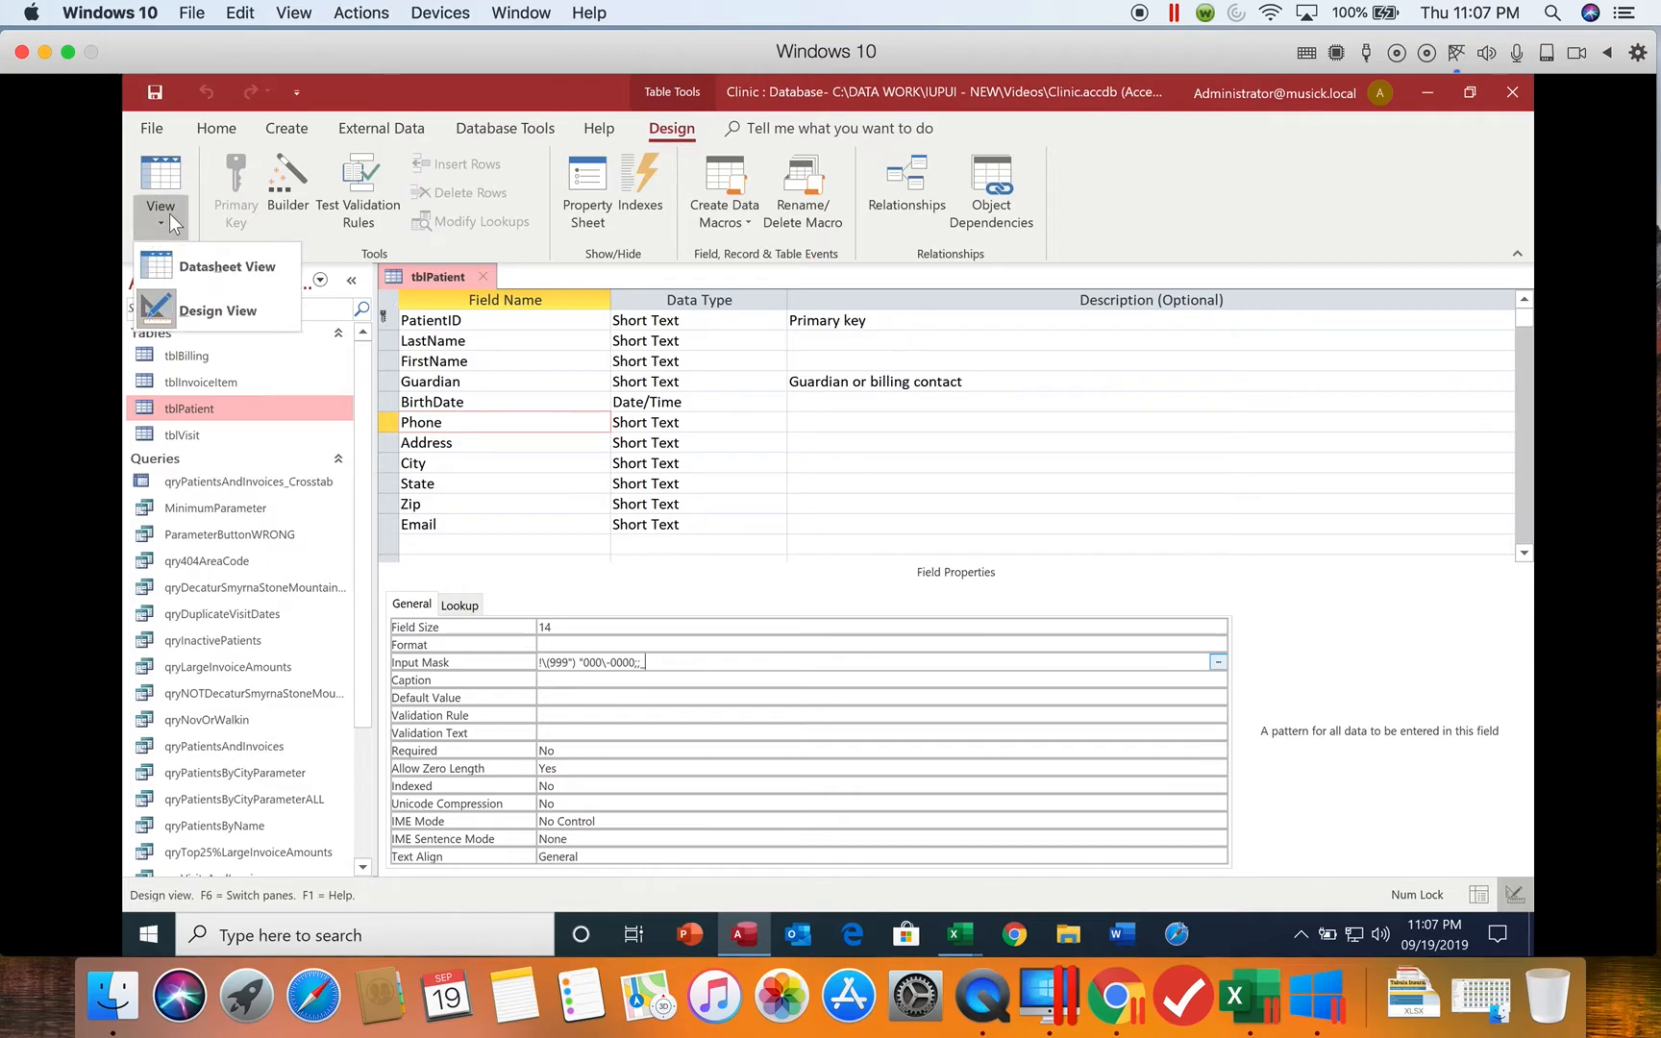
left_click(184, 271)
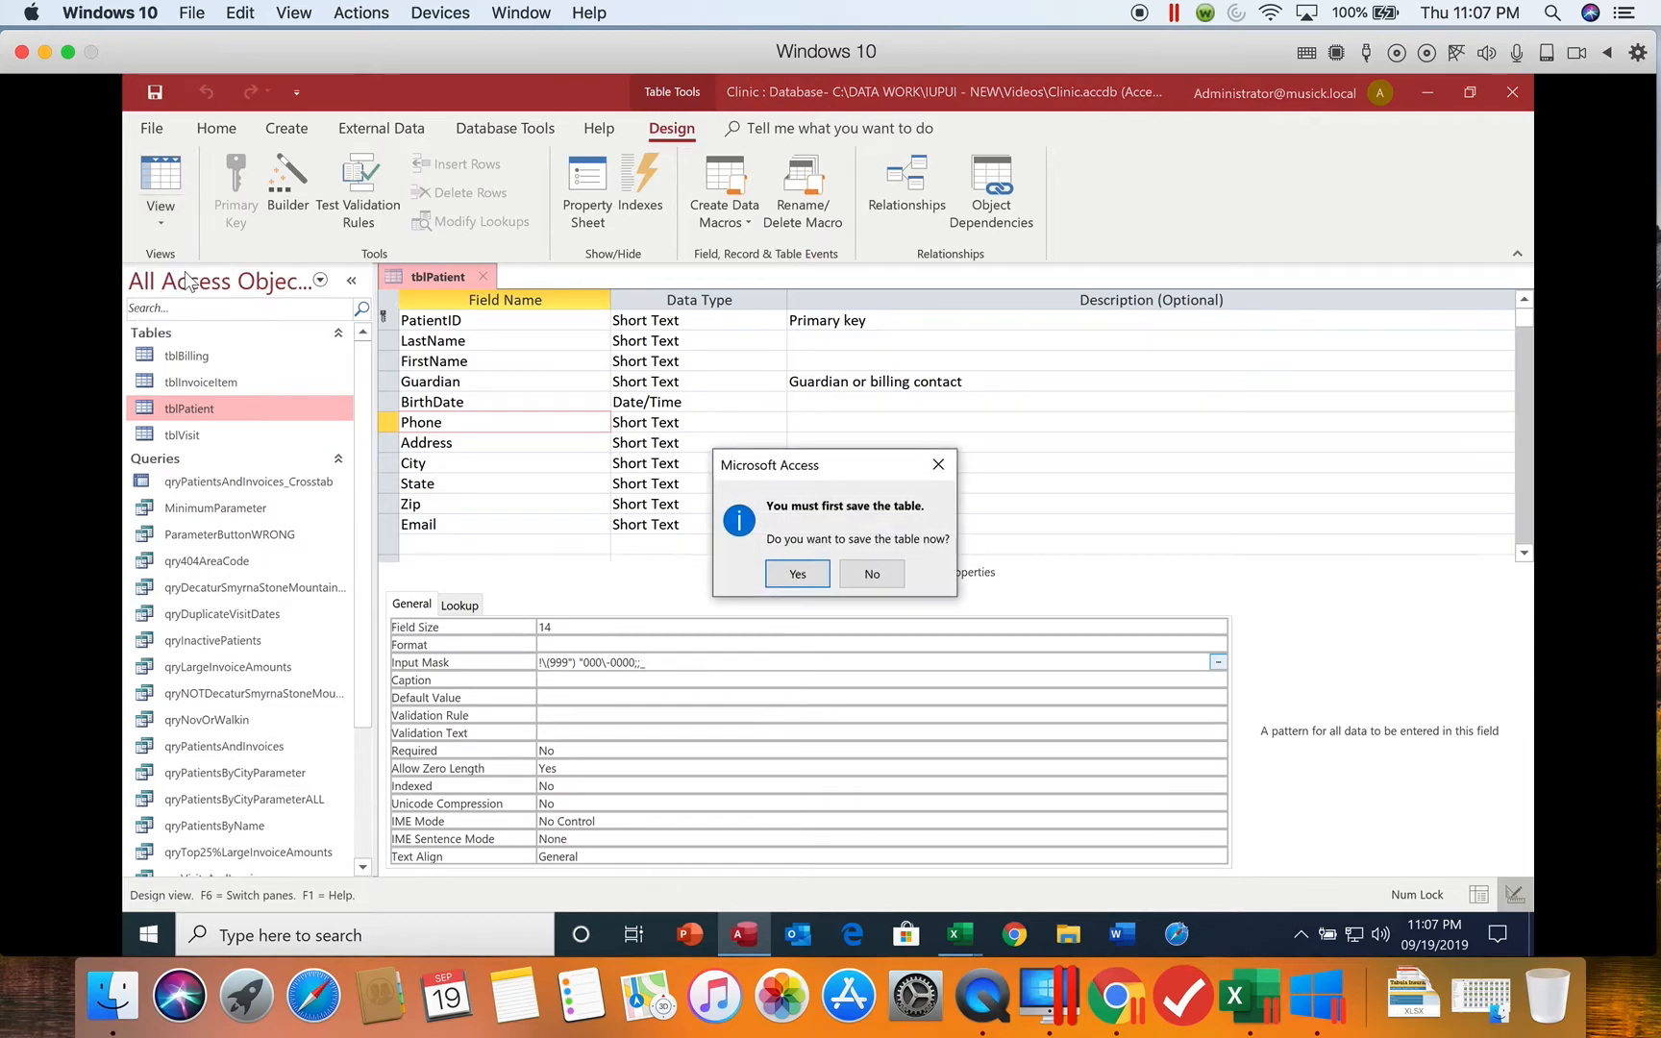
left_click(797, 575)
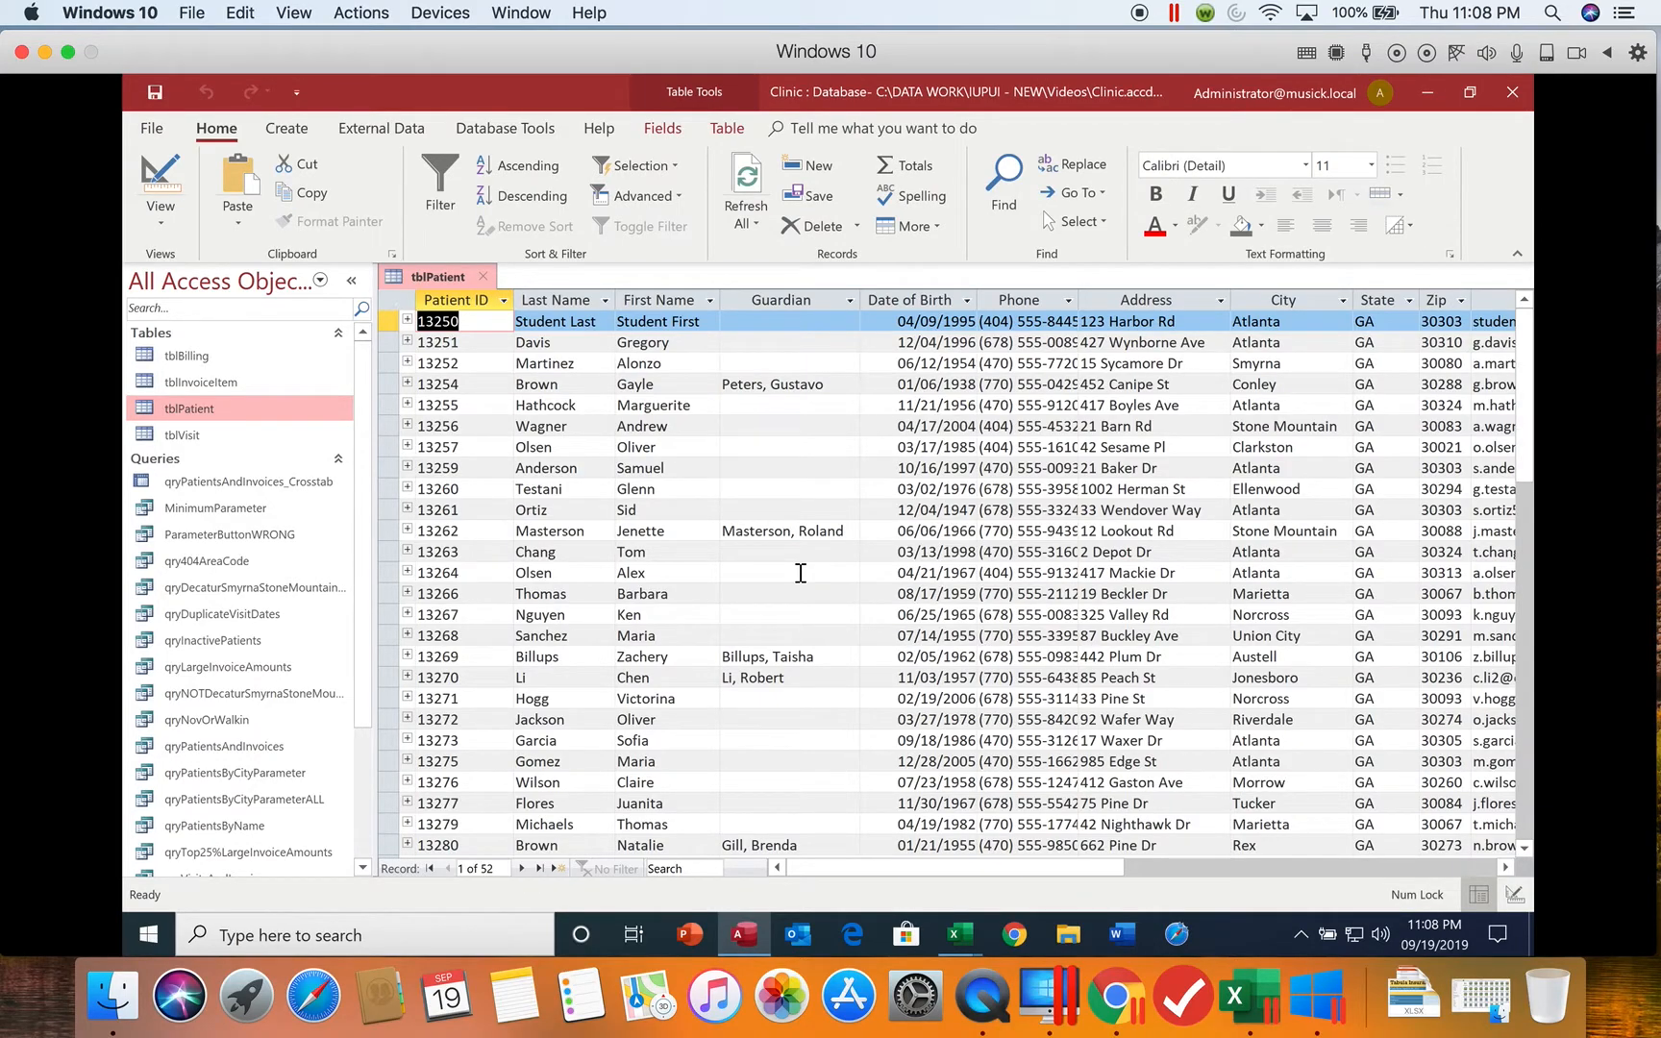
double_click(1077, 300)
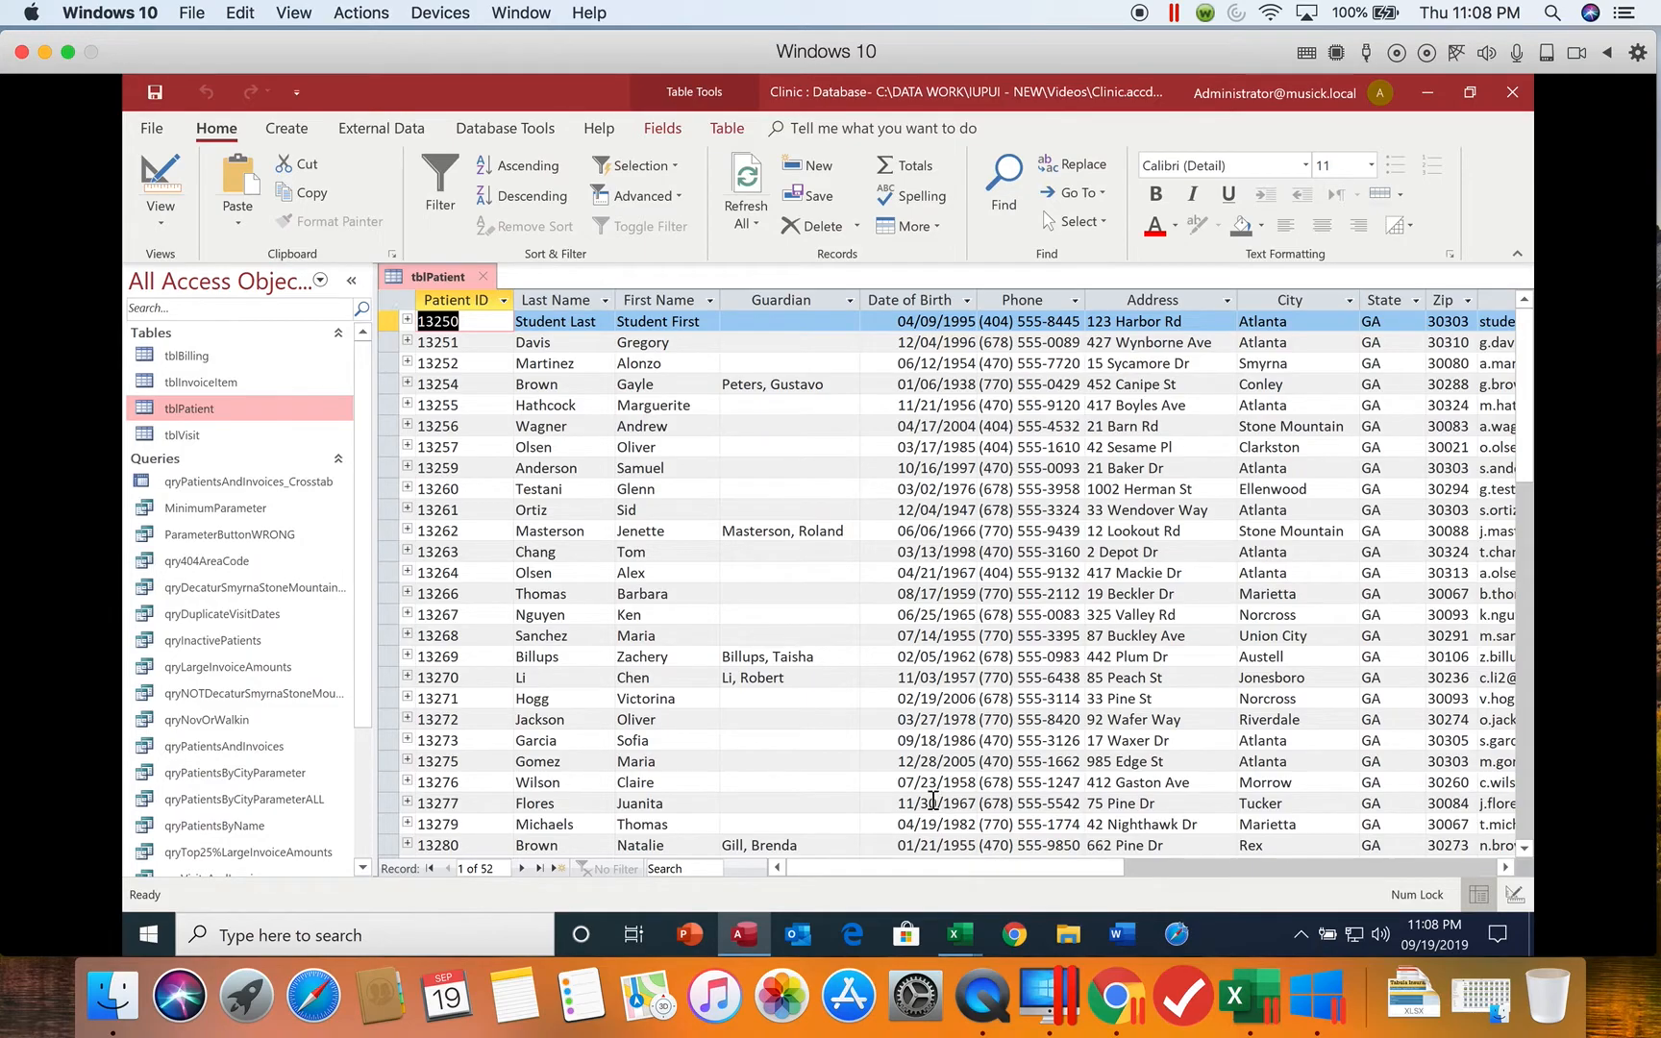
Return tblPatient to Design View and change the Phone field's input mask to !000\-000\-0000;;_.
left_click(162, 210)
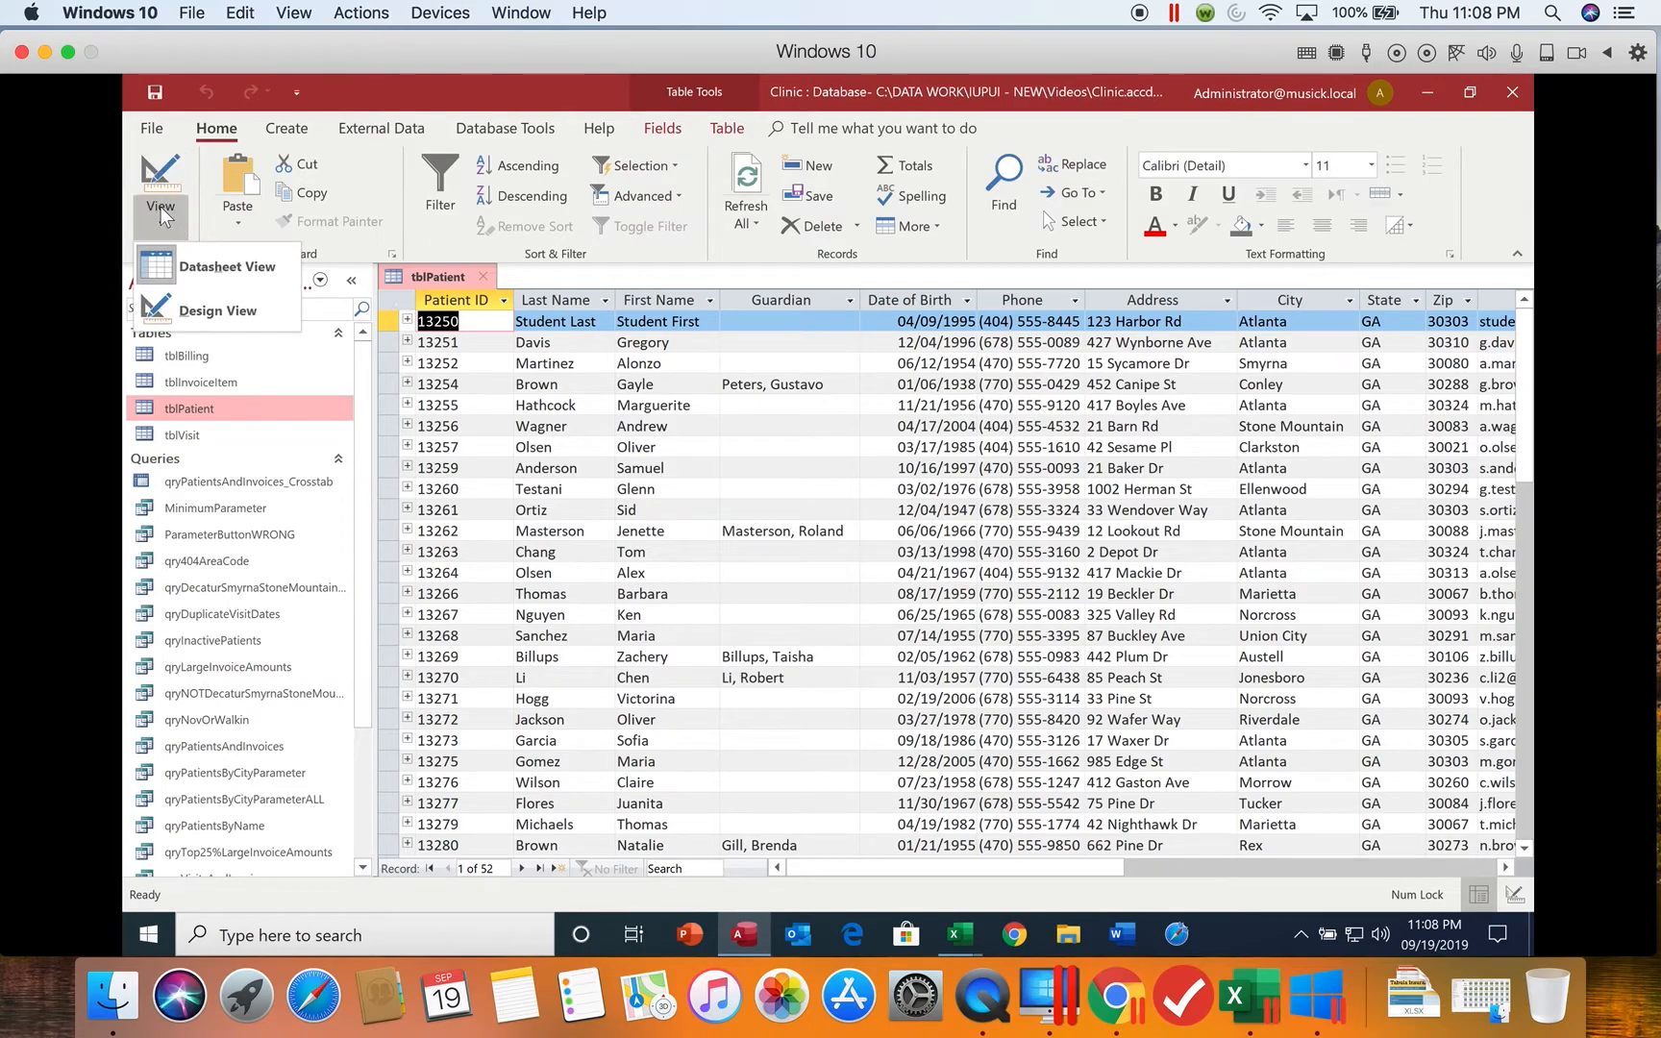
left_click(207, 311)
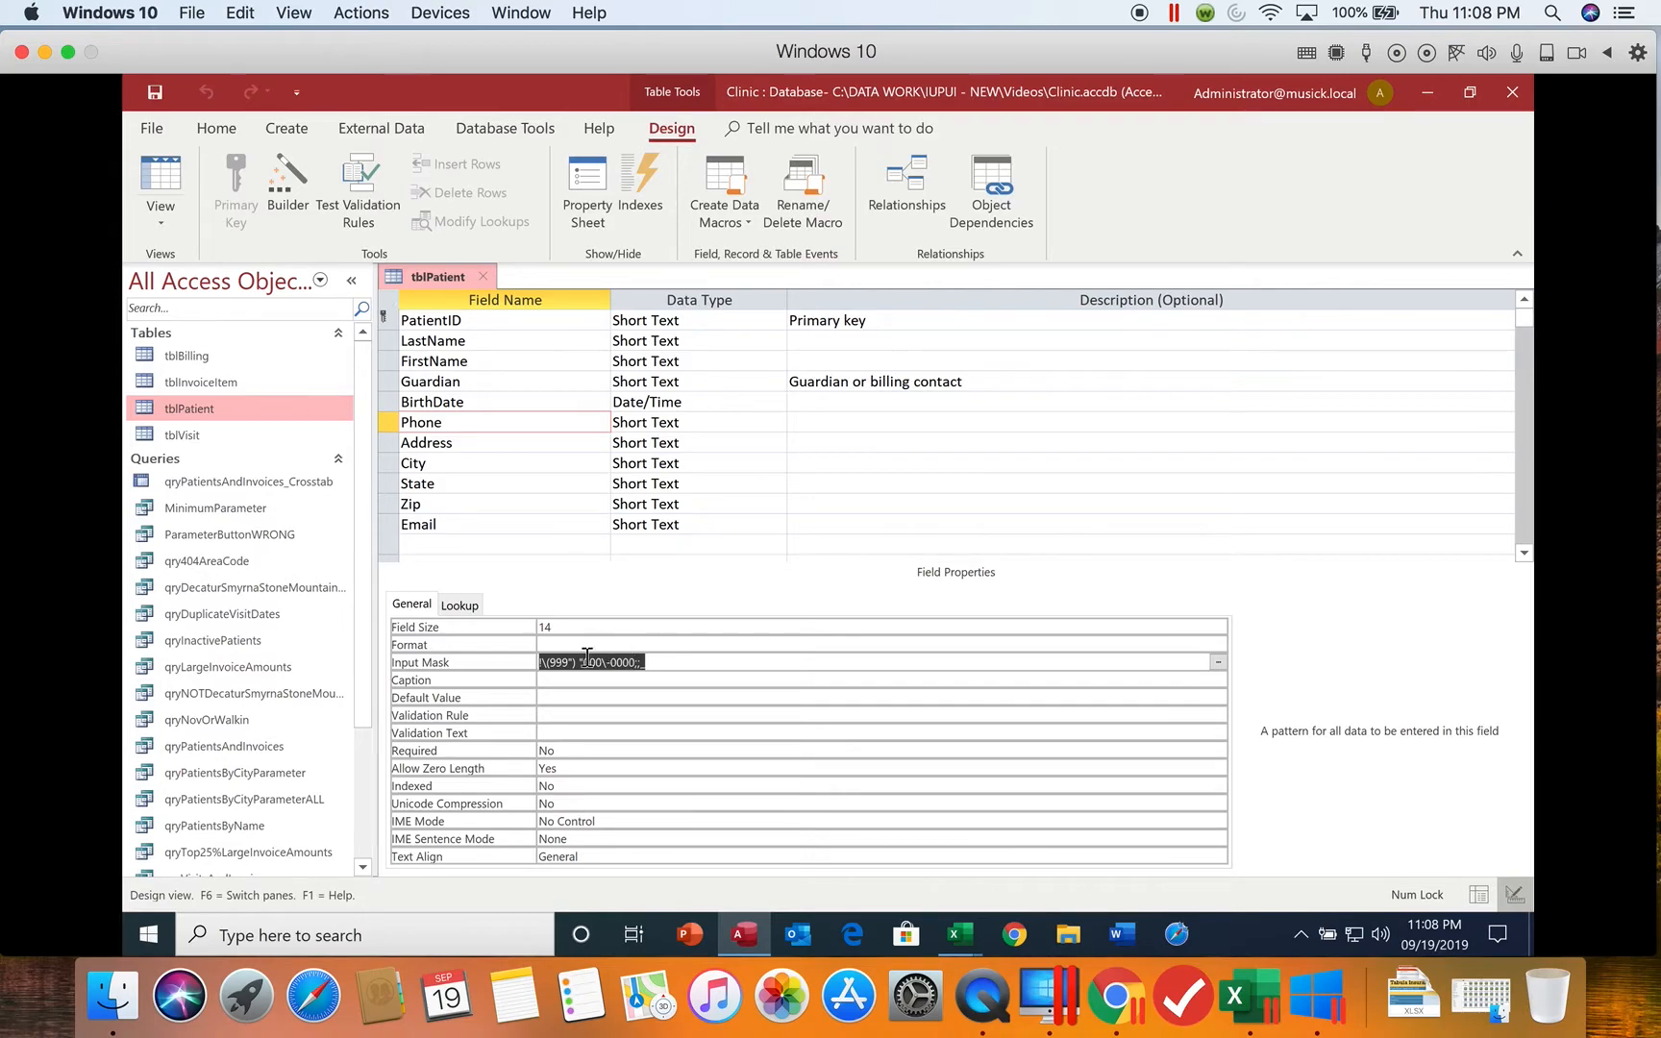
left_click(549, 663)
key("Delete")
key("BackSpace")
left_click_drag(561, 662, 542, 663)
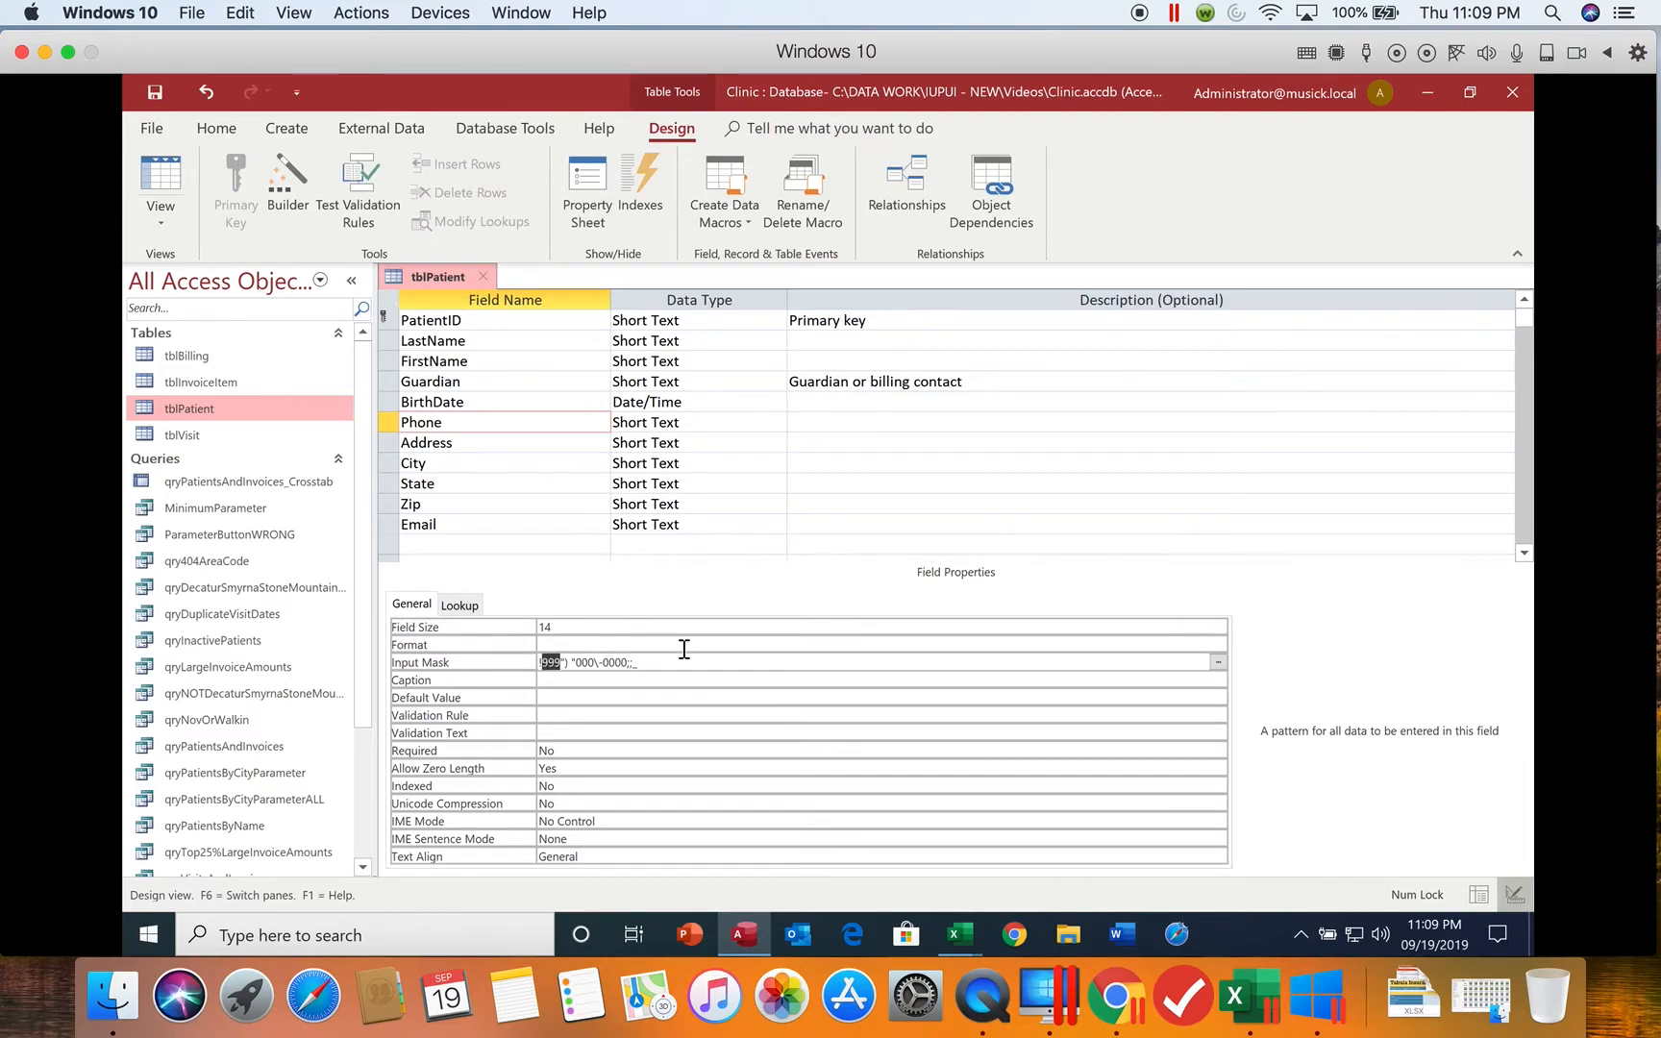
type("000")
left_click_drag(577, 662, 562, 662)
type("\\")
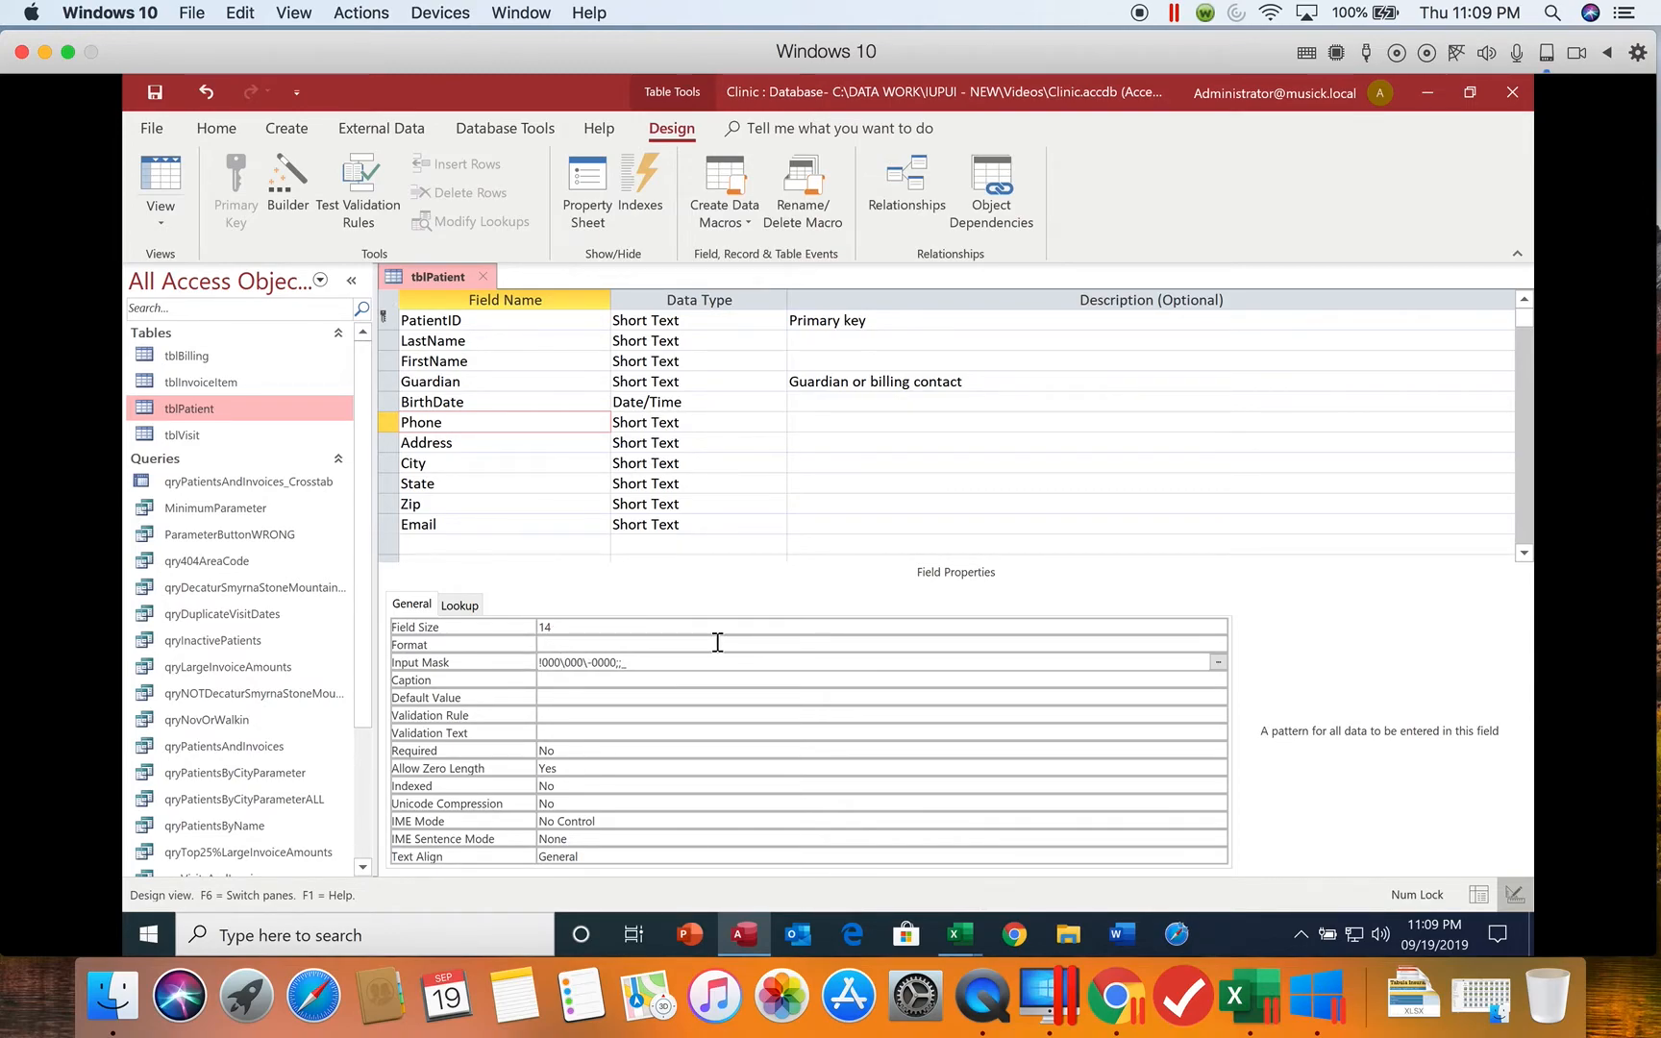
type("-")
key("Return")
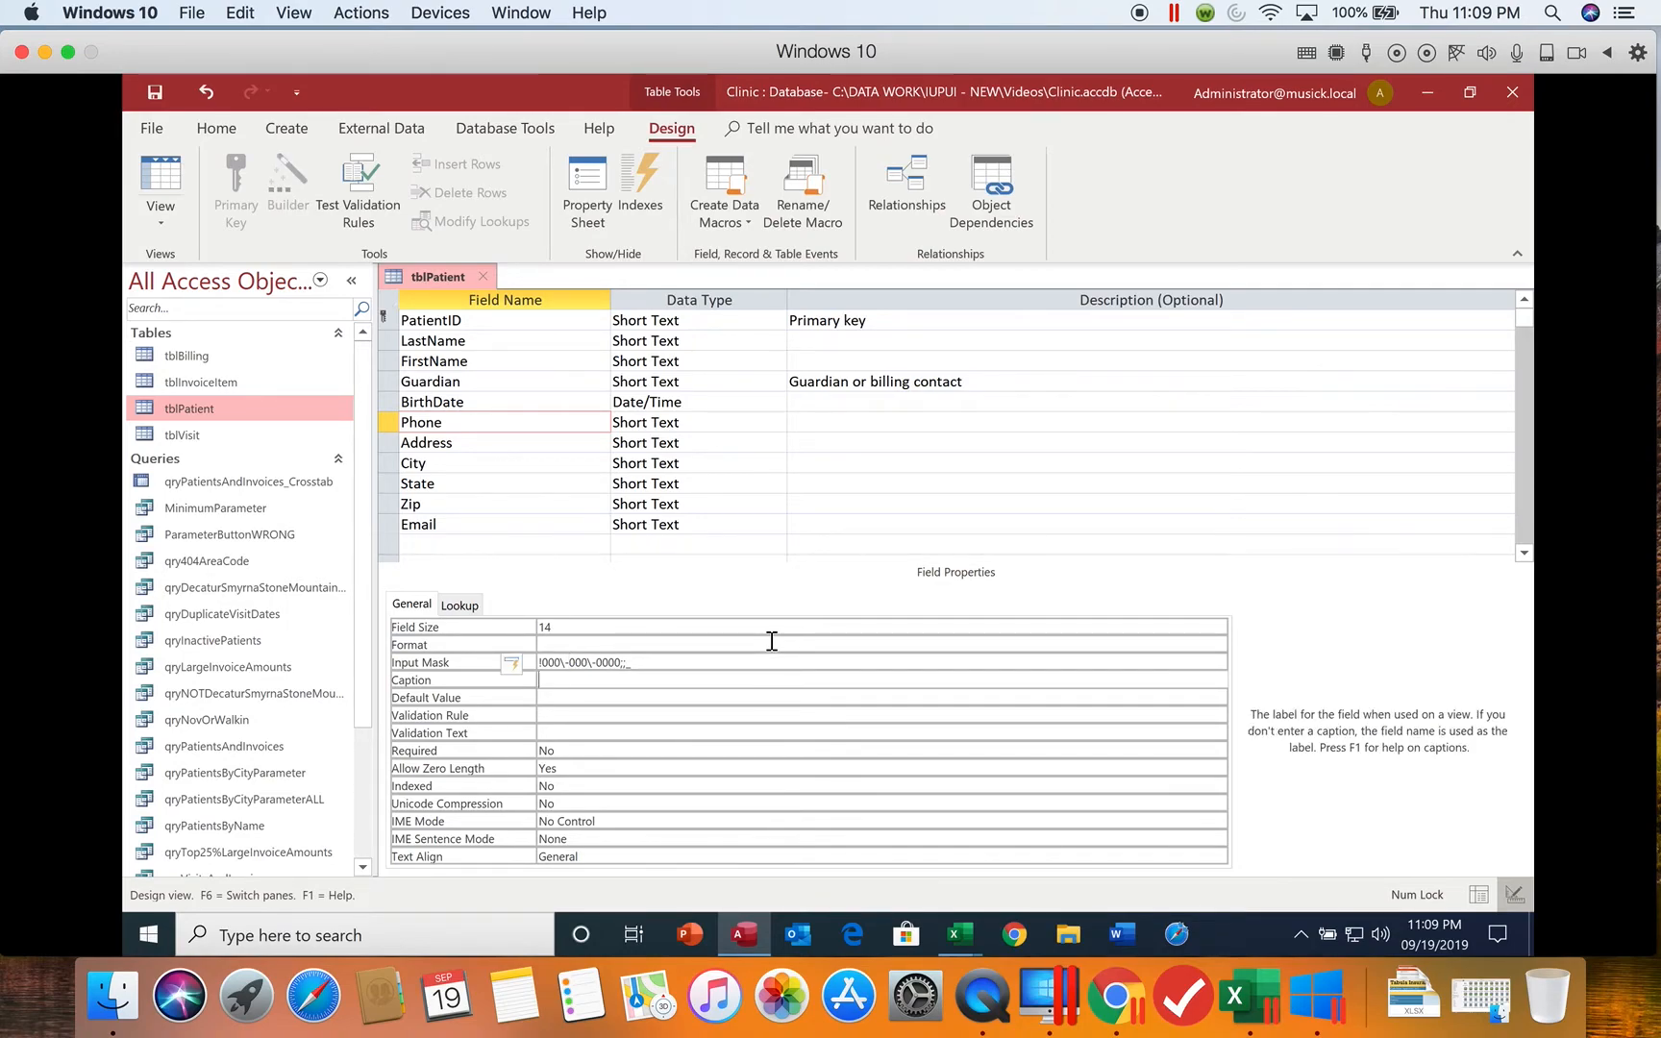
Update the input mask everywhere Phone is used, including the form frmPatient.
left_click(515, 663)
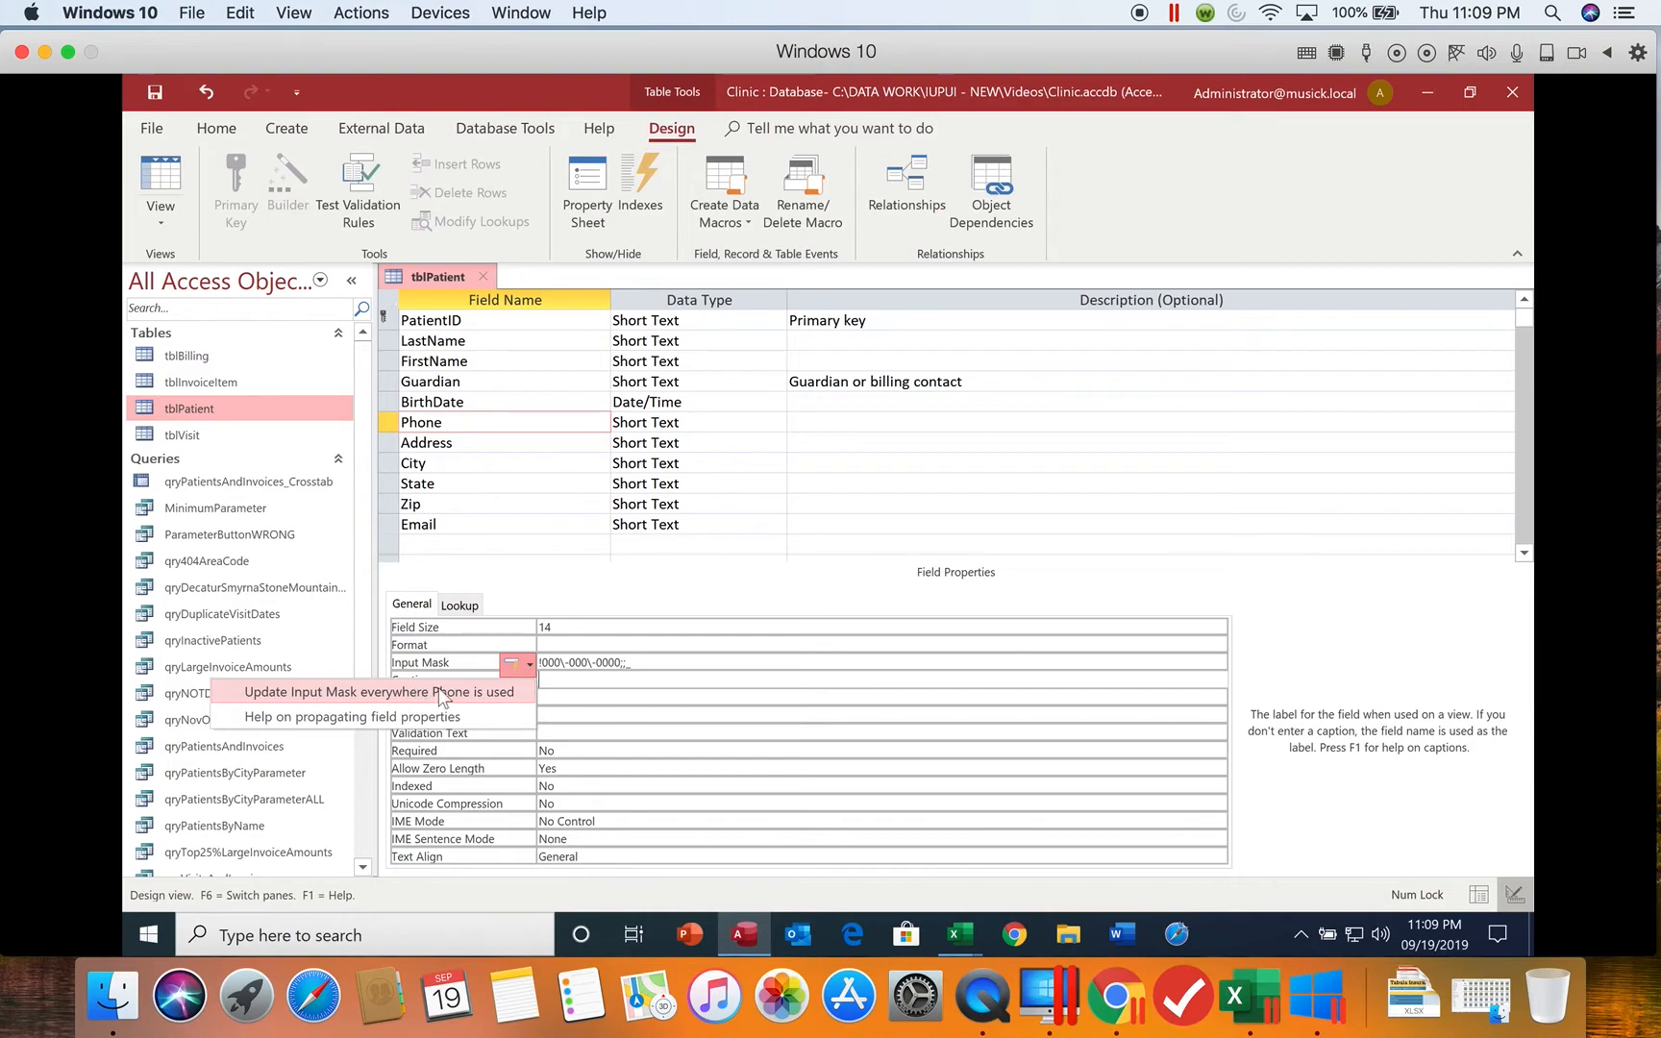
left_click(462, 688)
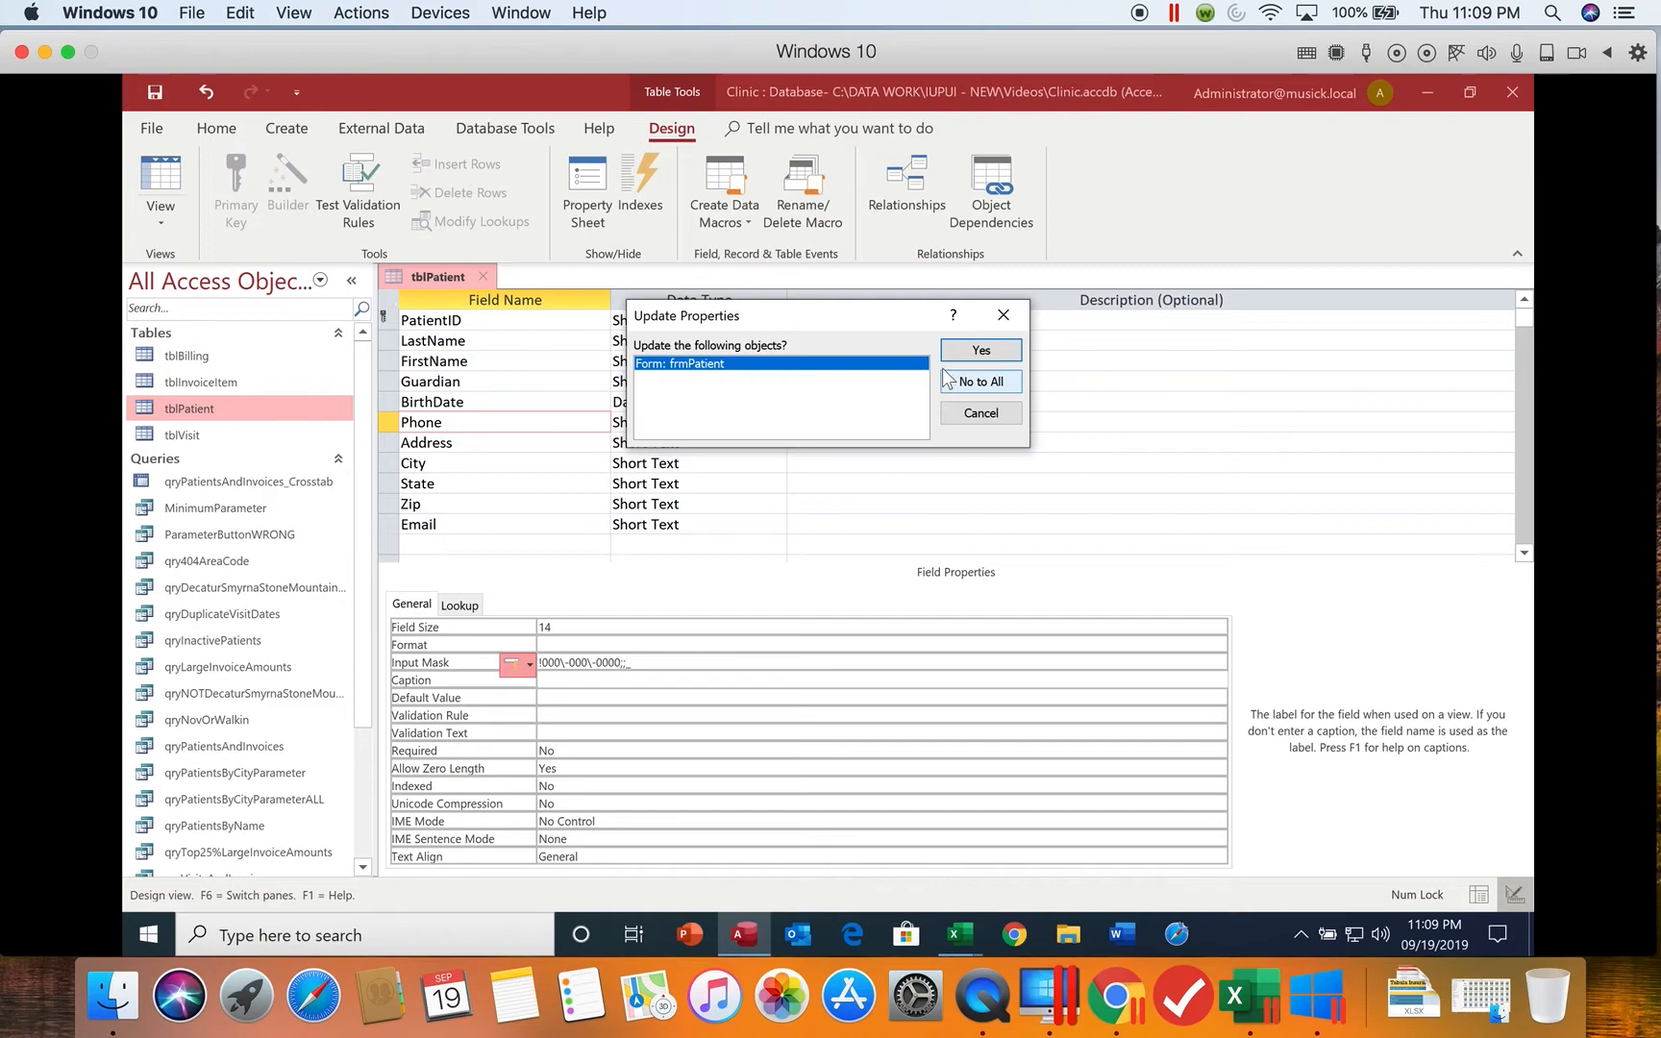
left_click(982, 352)
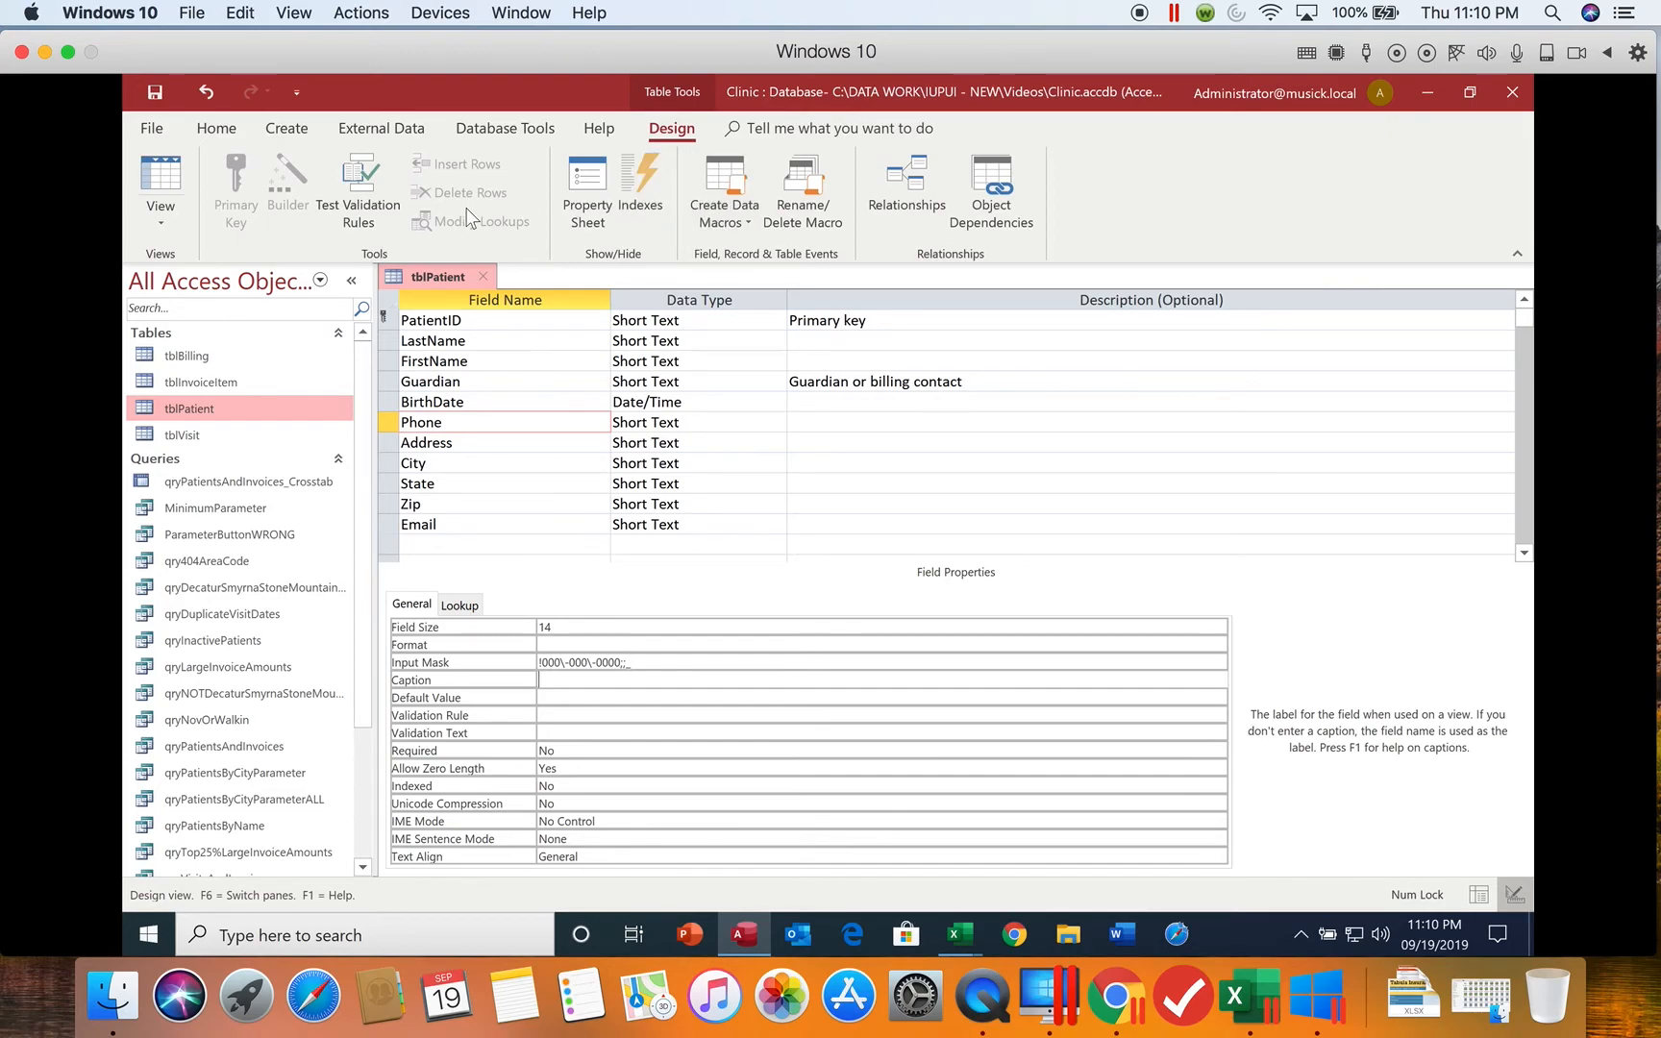
Save tblPatient, check the Phone column in Datasheet View, and close the table.
left_click(162, 216)
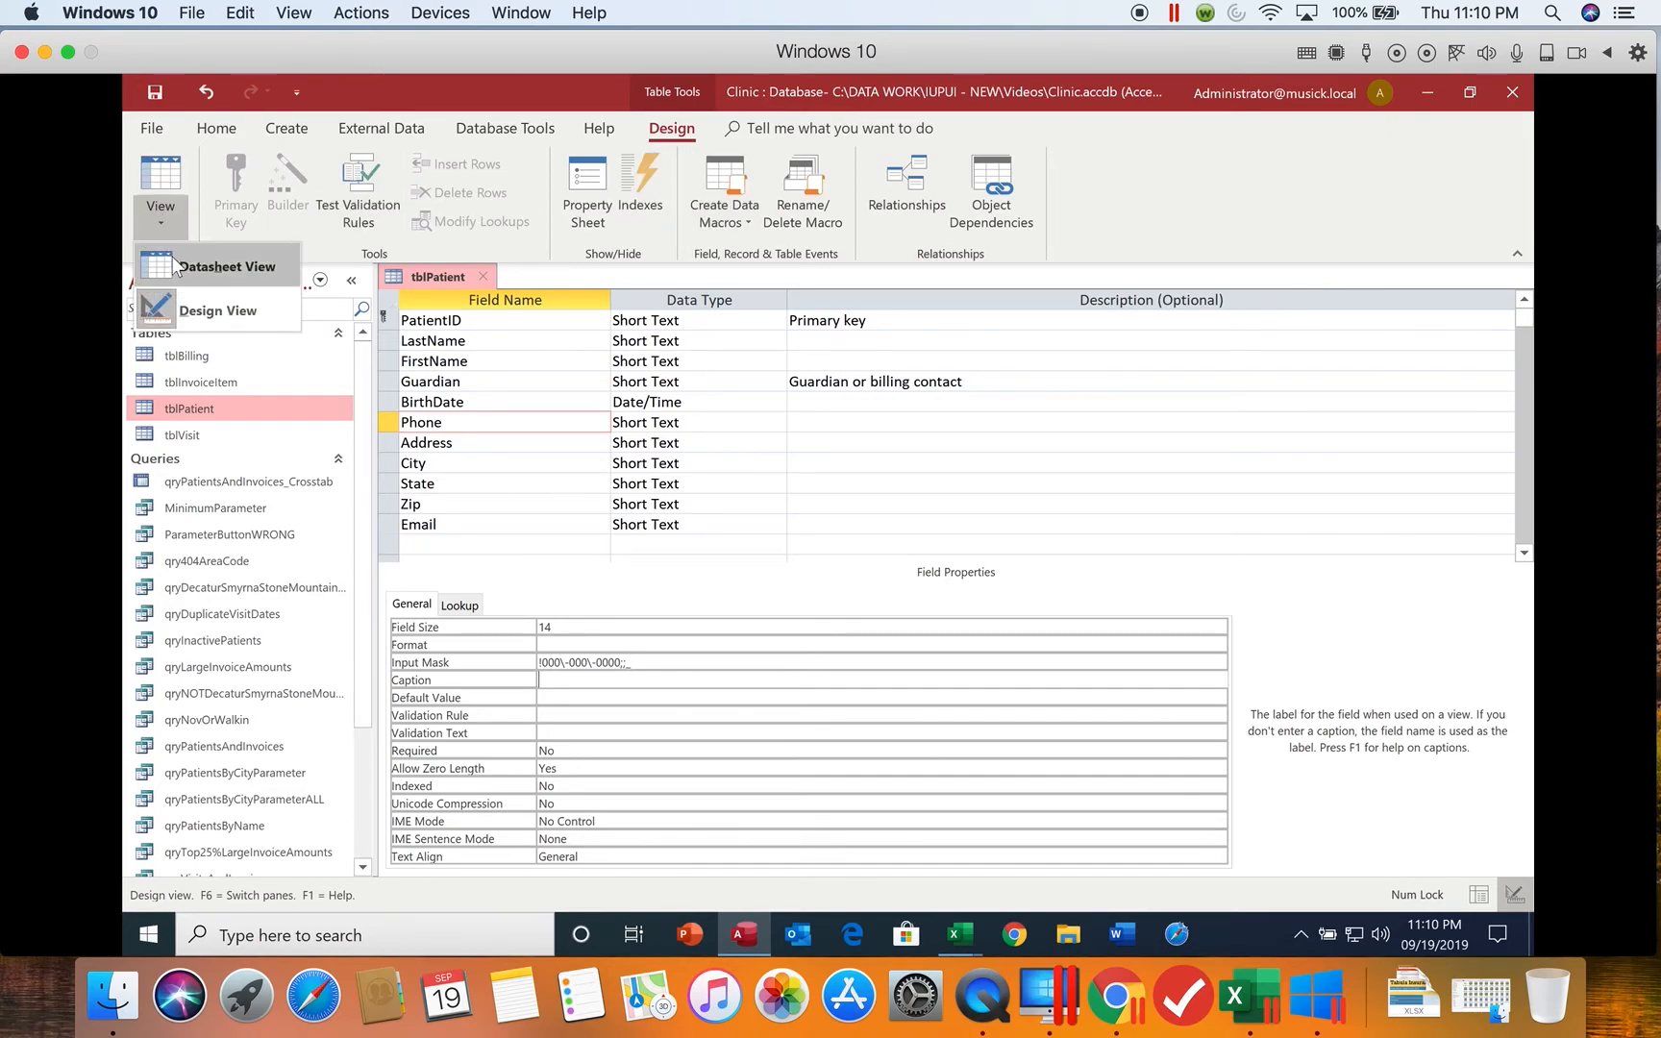
left_click(173, 259)
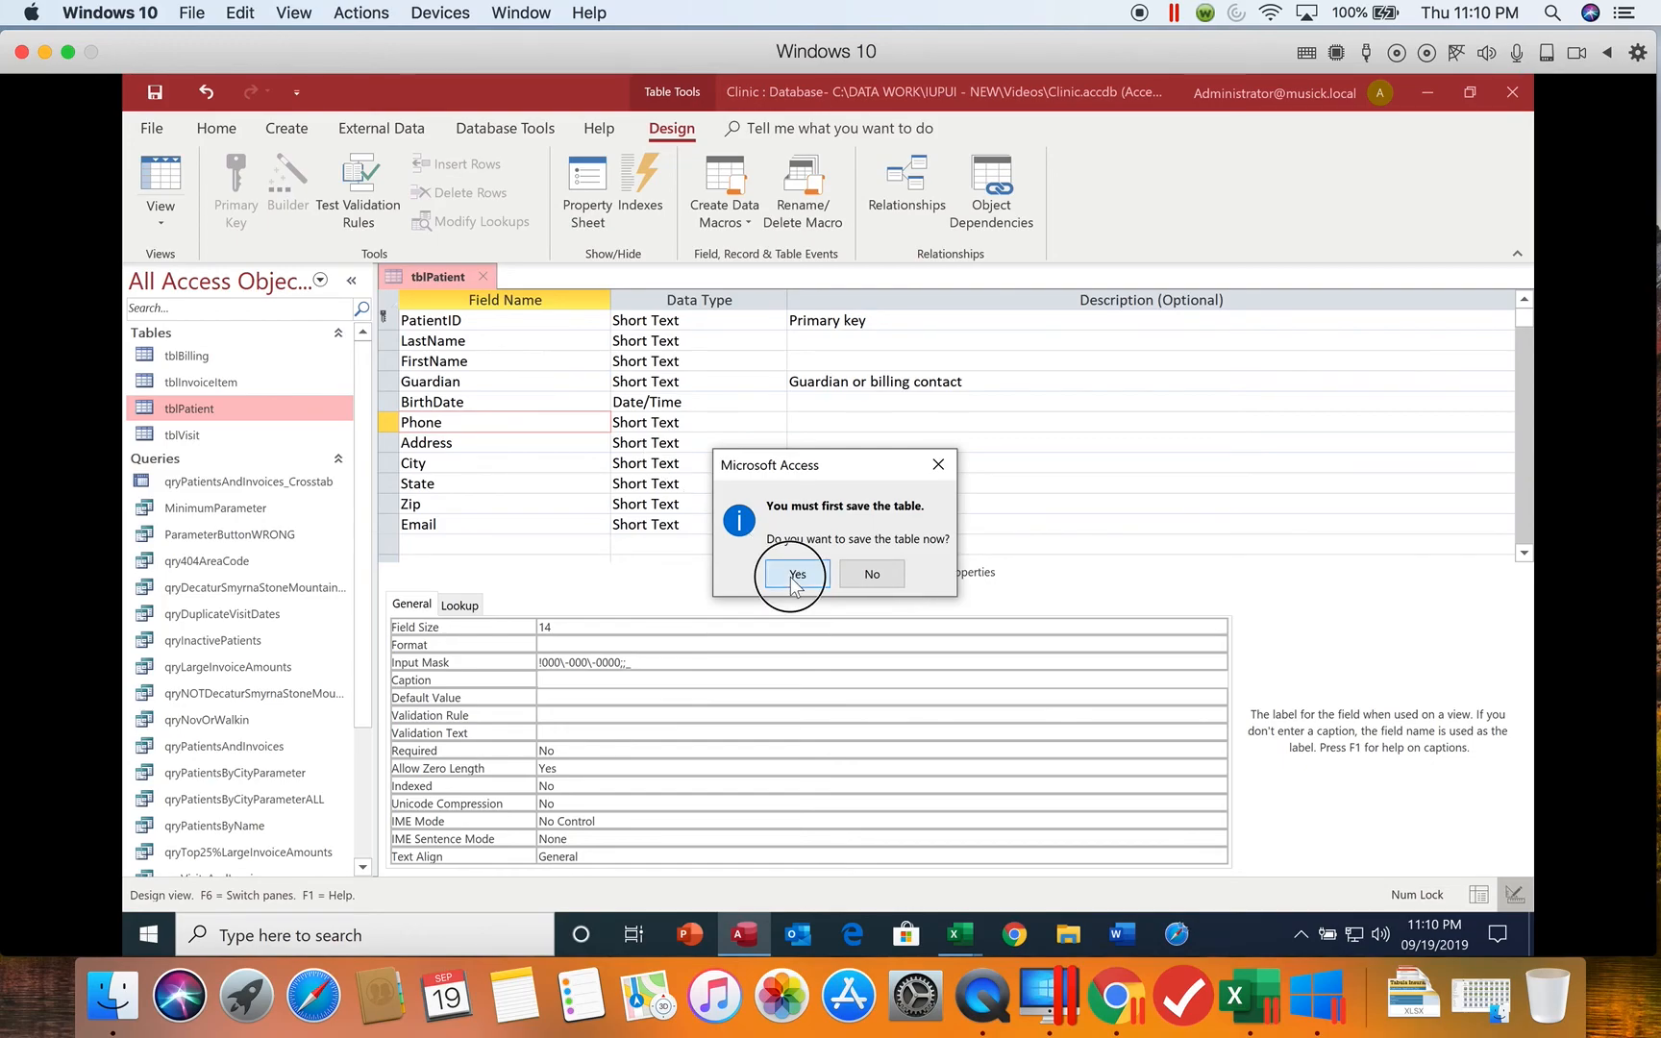
left_click(795, 577)
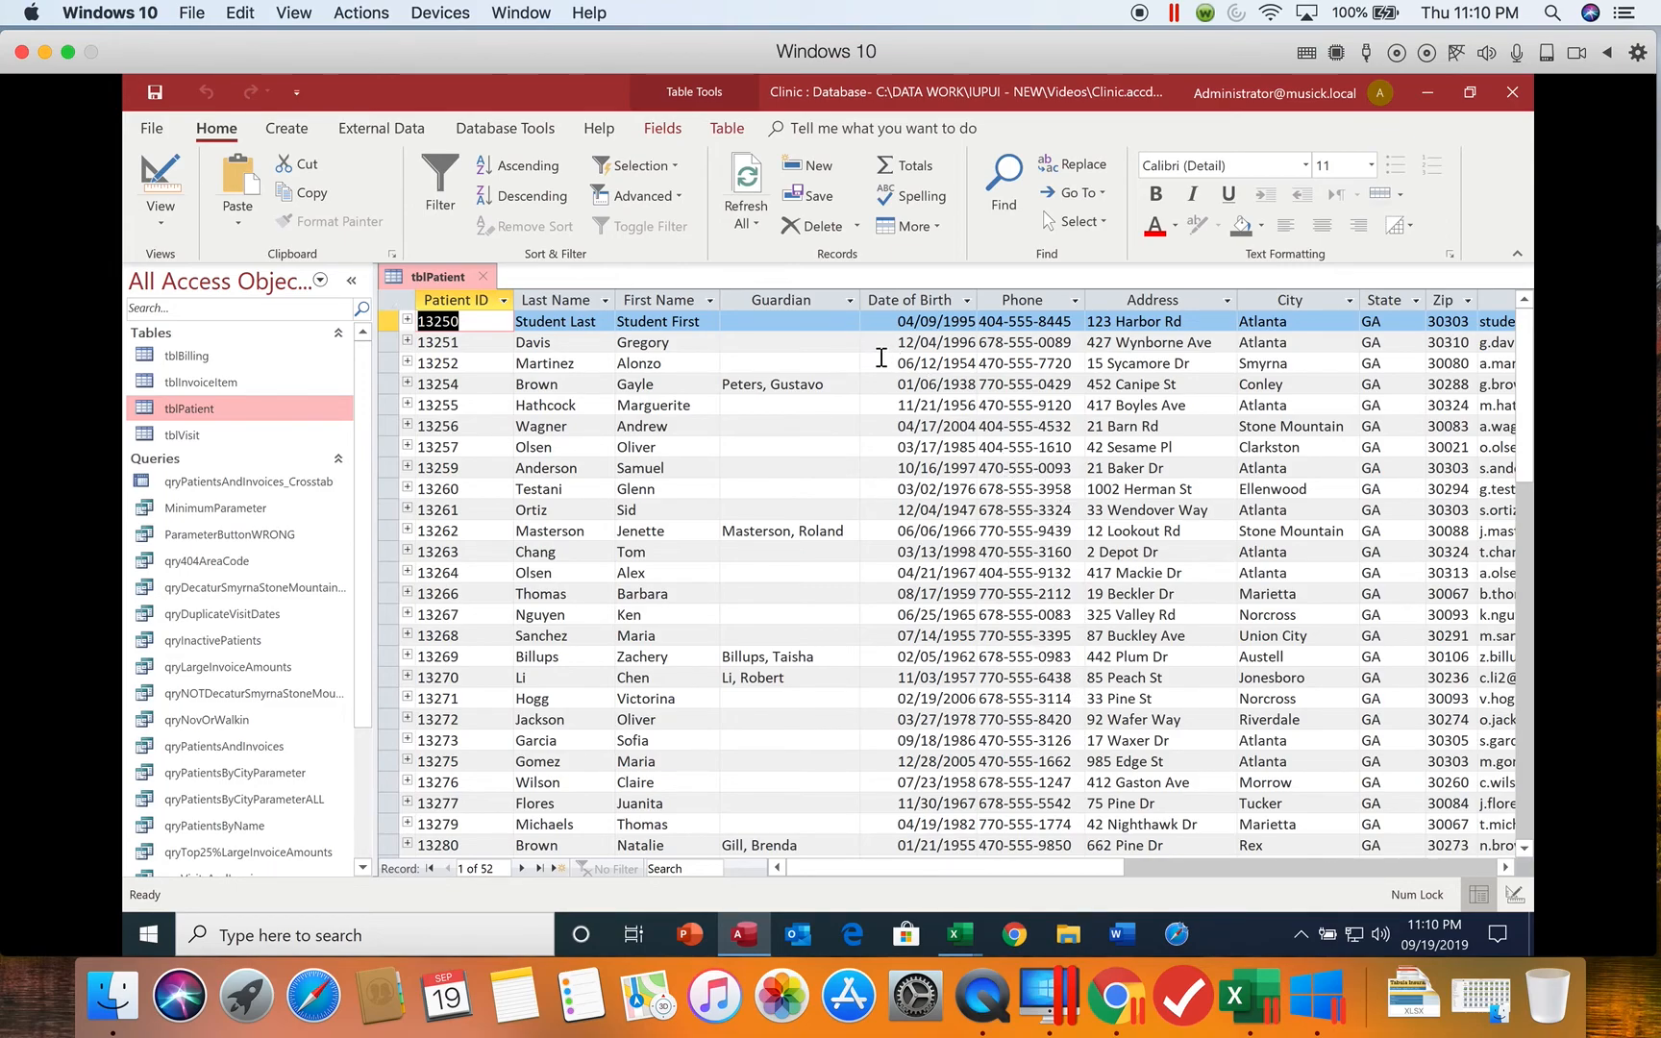
left_click(486, 273)
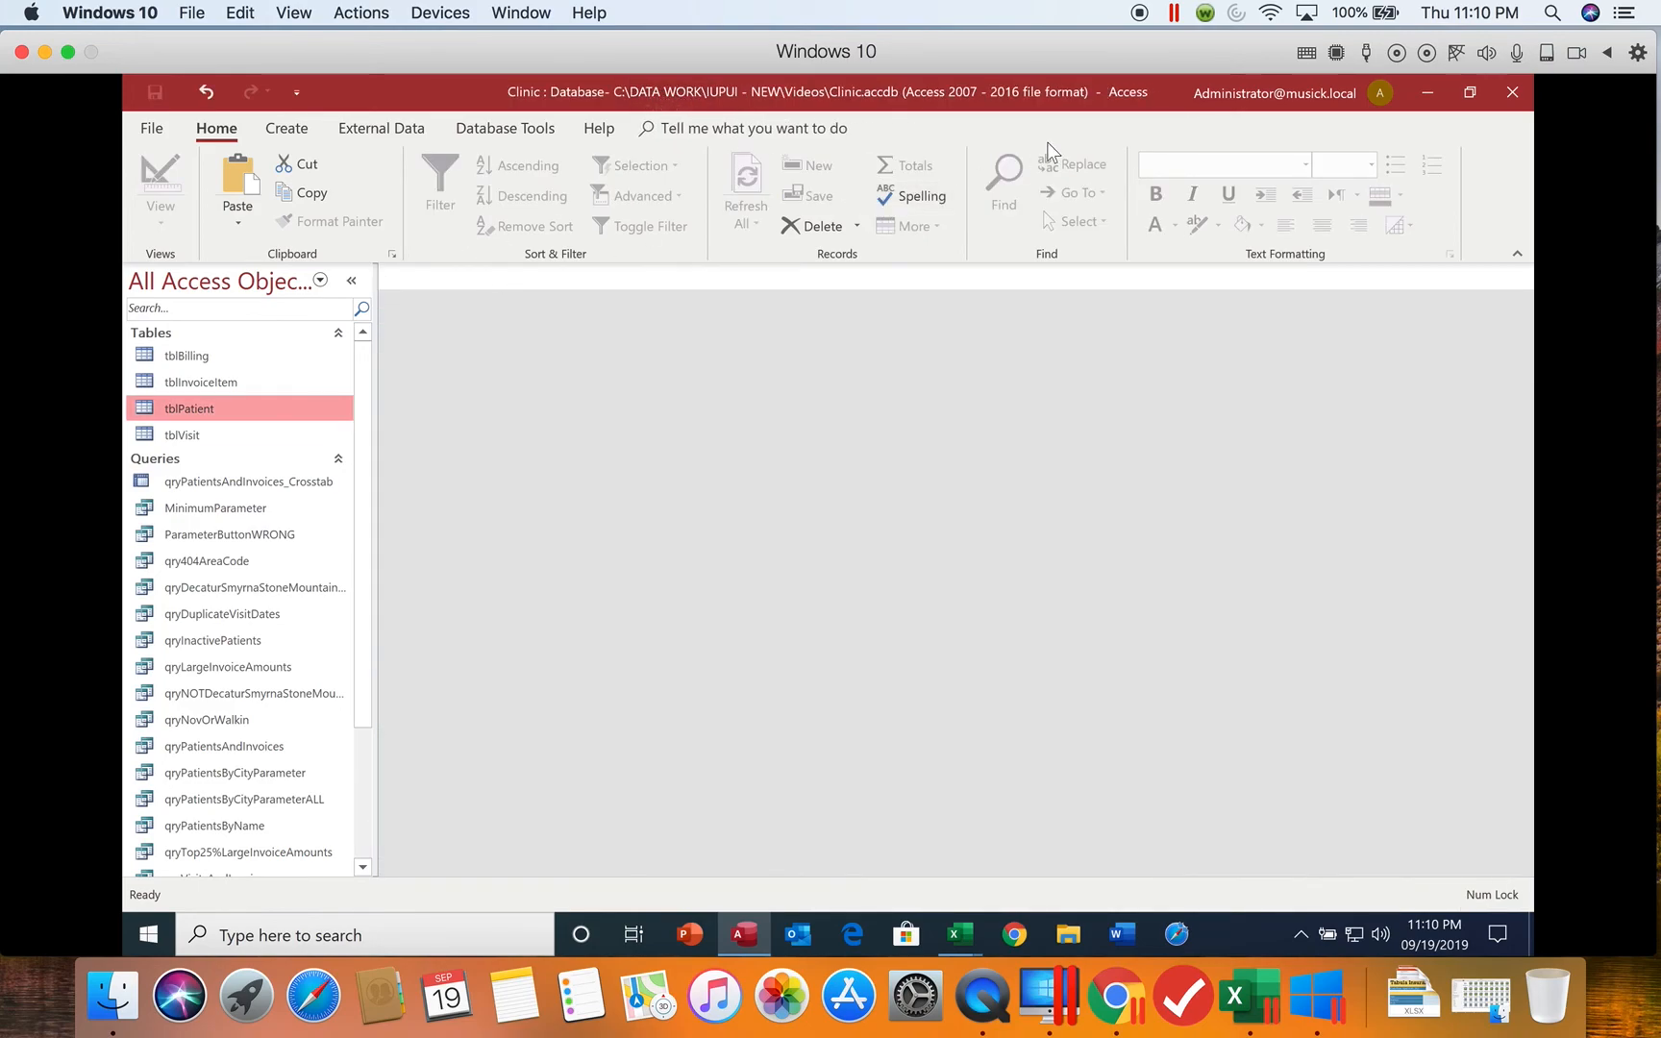